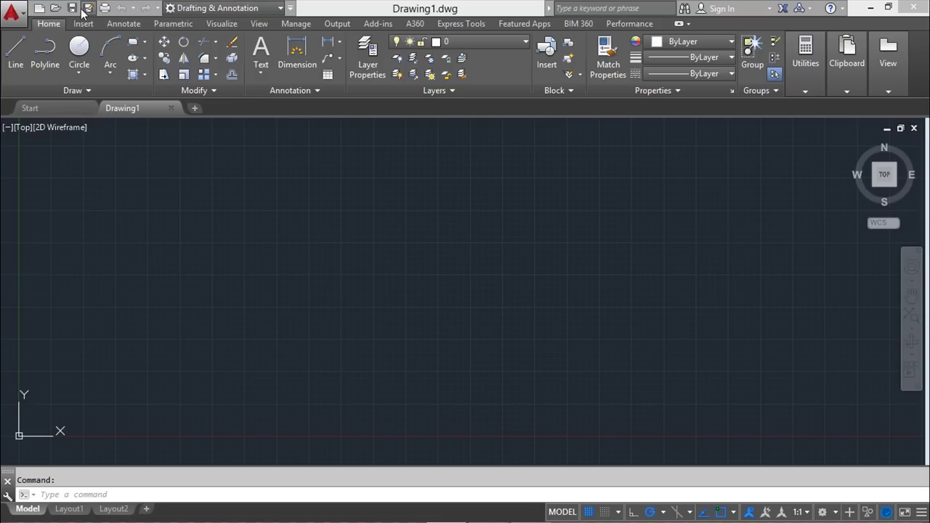
# Start opening an existing drawing file and browse to the Mechanical Sample folder
pyautogui.click(23, 17)
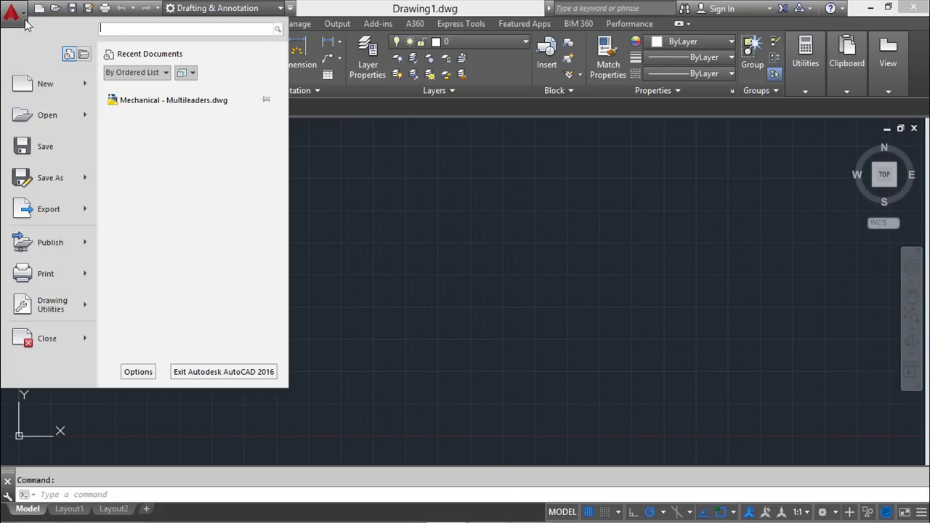
pyautogui.moveTo(38, 120)
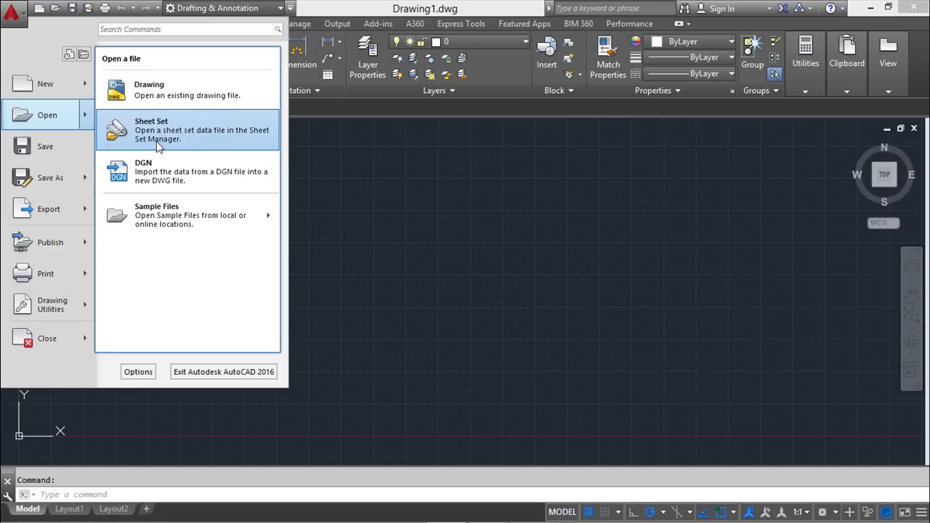
pyautogui.click(186, 87)
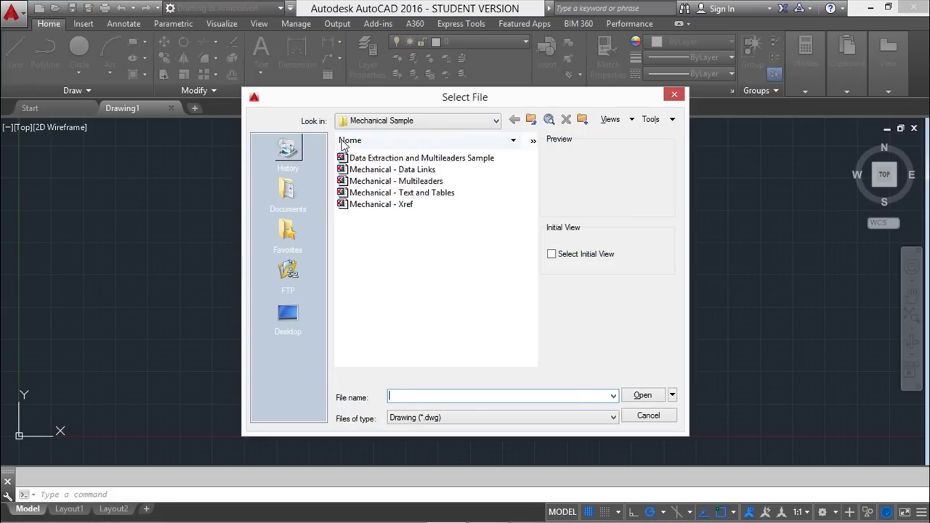
pyautogui.click(496, 121)
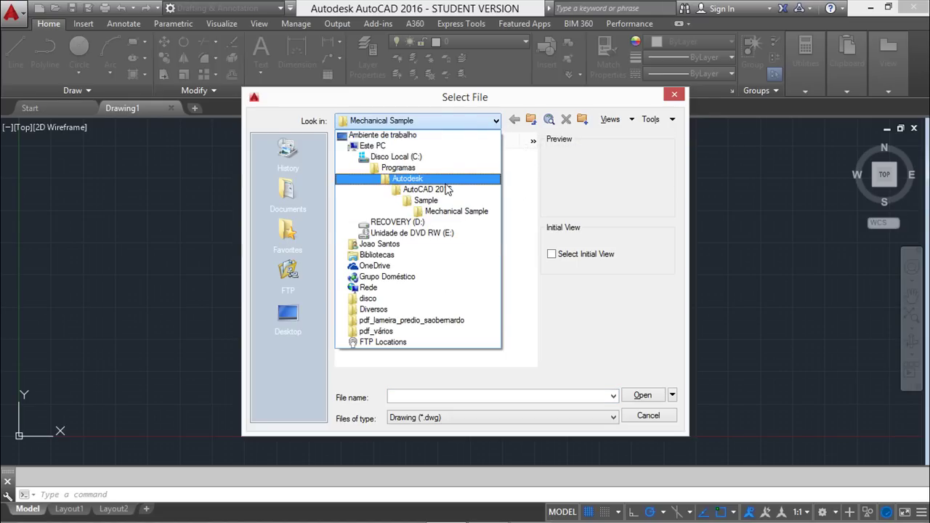
pyautogui.click(444, 211)
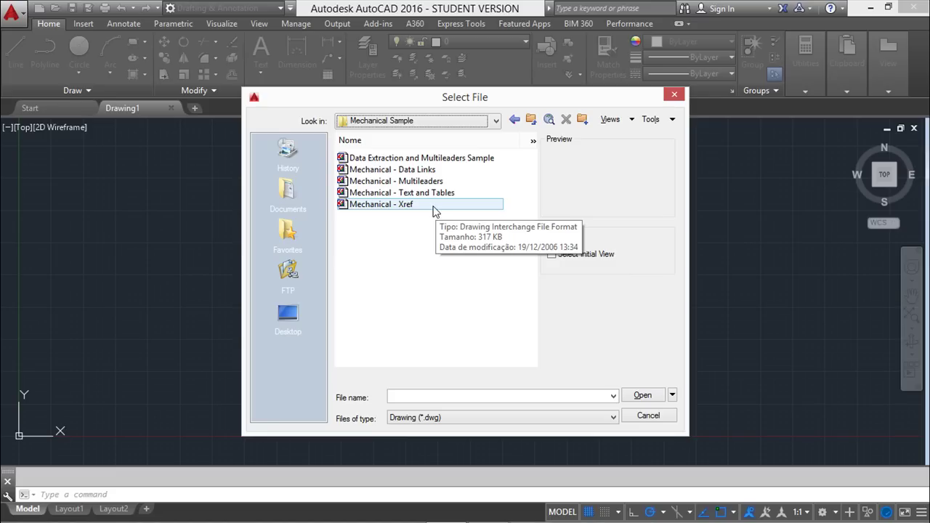
# Preview the Mechanical - Data Links, Text and Tables, and Multileaders sample drawings in the file selection dialog
pyautogui.click(399, 171)
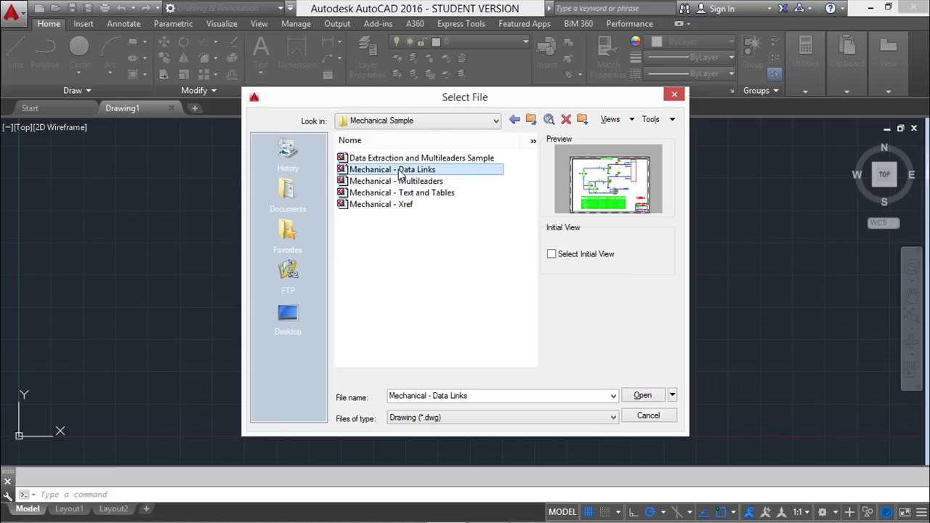
pyautogui.press('Down')
pyautogui.press('Down')
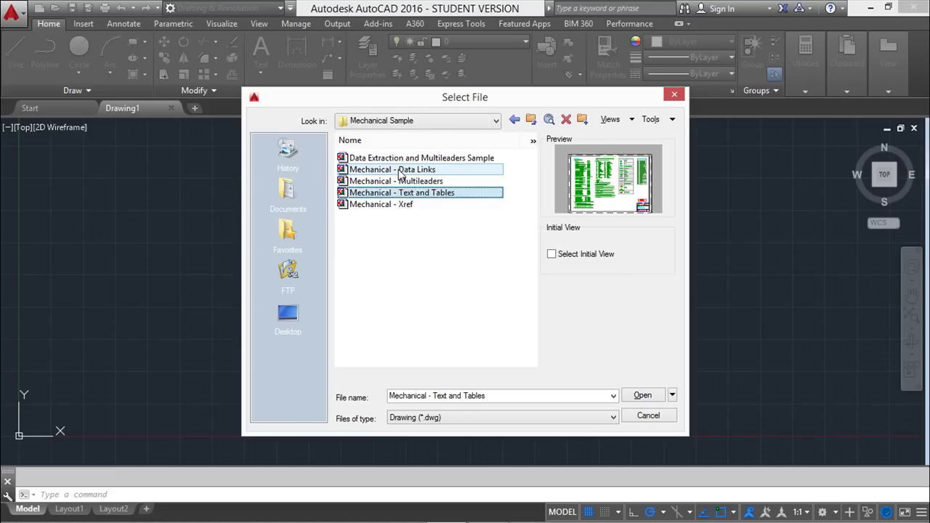
pyautogui.press('Up')
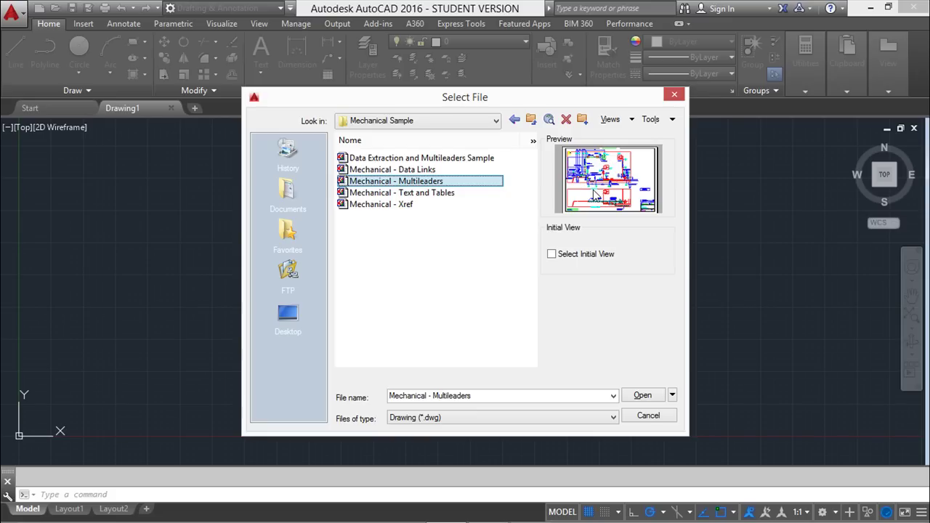
# Hide the drawing preview in the file selection dialog and show it again
pyautogui.click(631, 120)
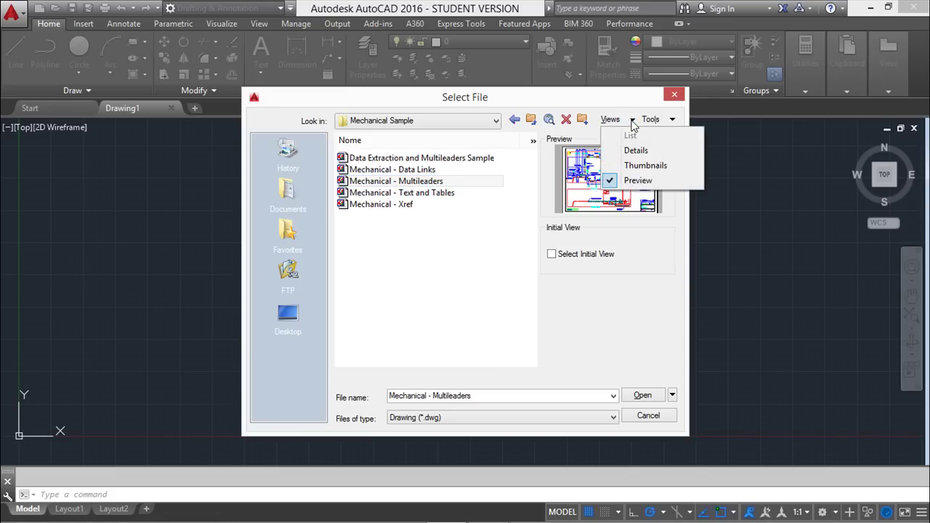
pyautogui.click(646, 183)
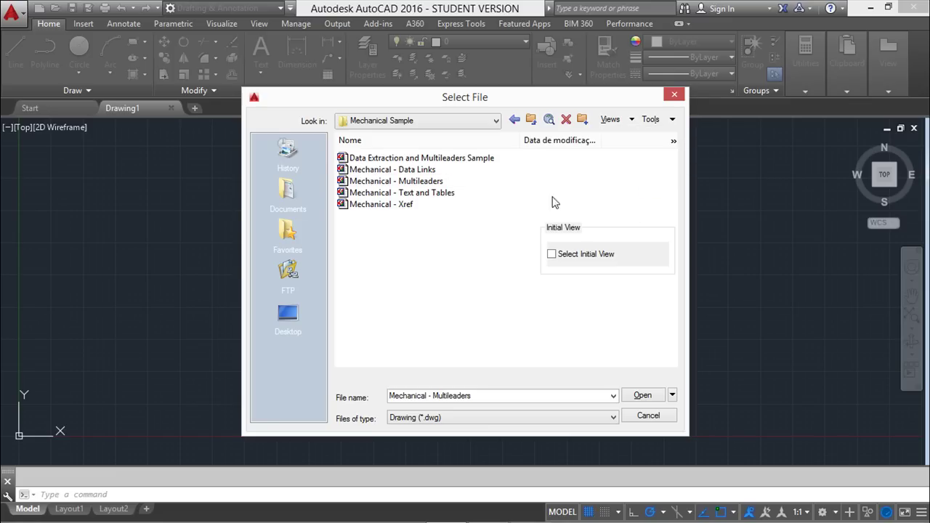
pyautogui.click(632, 121)
pyautogui.click(644, 180)
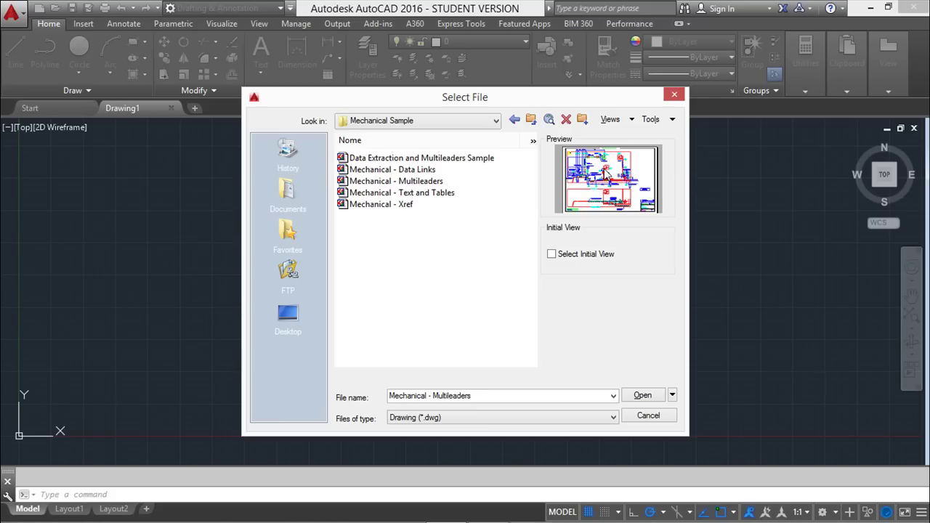
# Open the Mechanical - Multileaders sample drawing as read-only
pyautogui.click(411, 182)
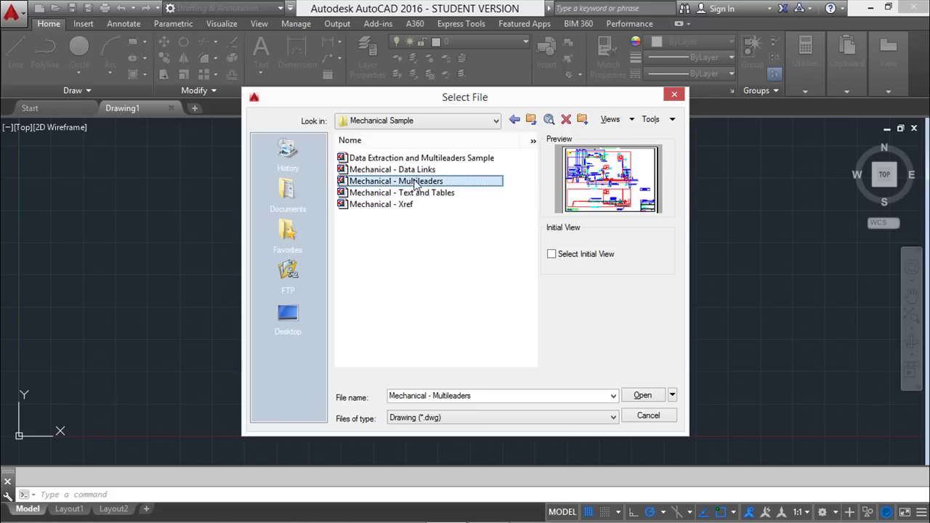
pyautogui.click(642, 395)
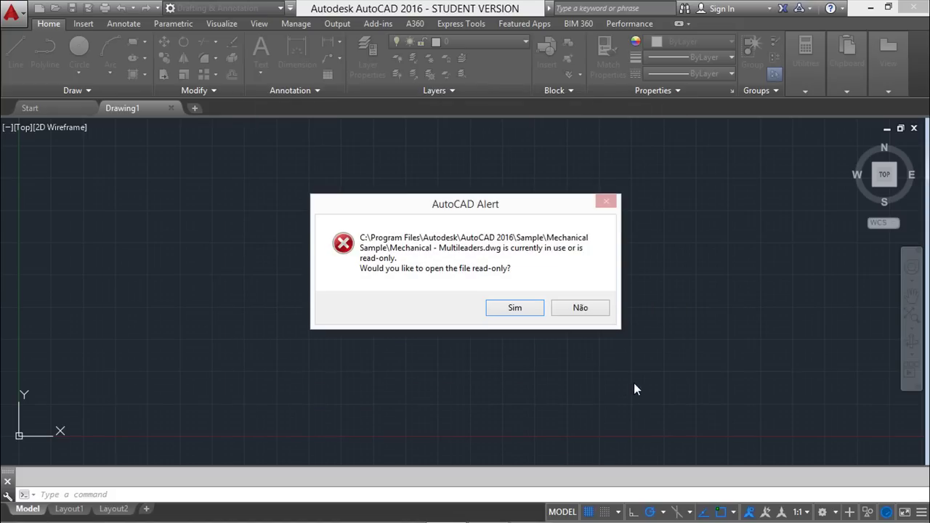
pyautogui.click(523, 312)
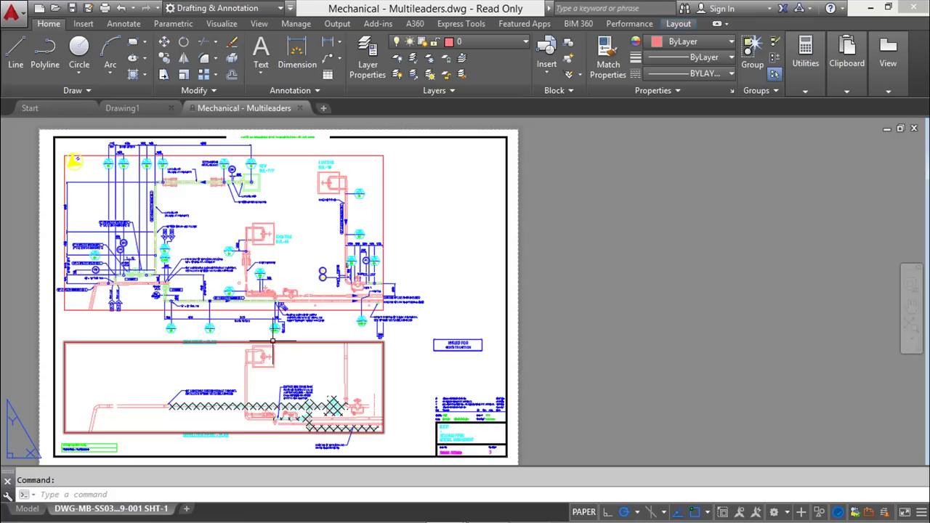
# Switch from the layout sheet to model space and examine the piping drawing overall and up close
pyautogui.moveTo(273, 340)
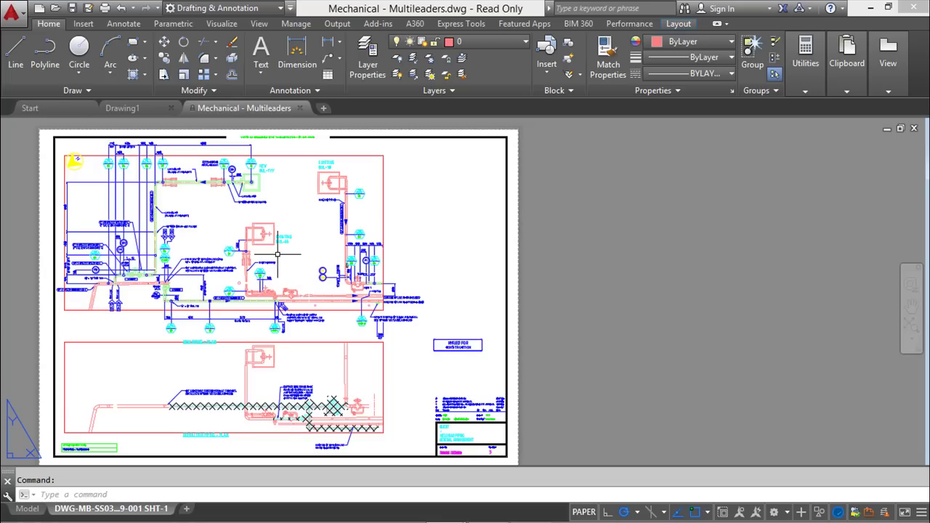
pyautogui.moveTo(260, 271)
pyautogui.click(27, 508)
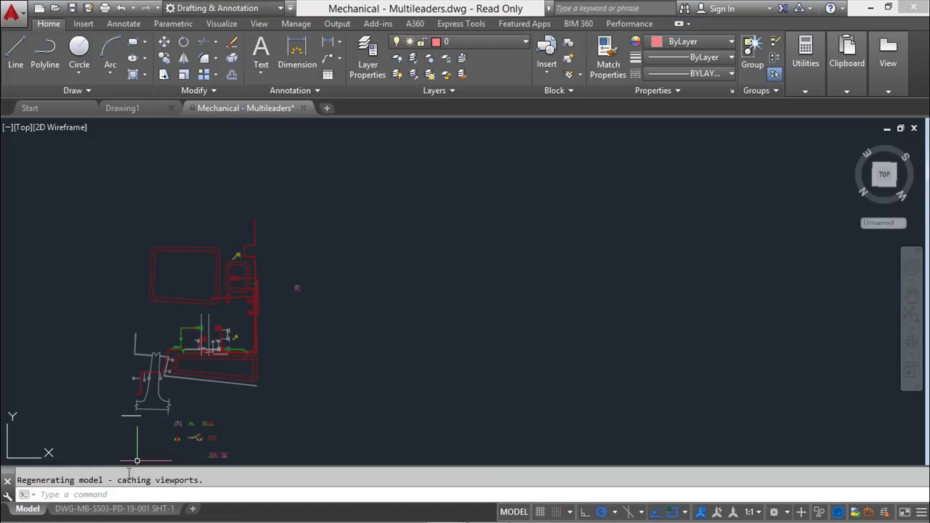
pyautogui.moveTo(342, 365)
pyautogui.mouseDown(button='middle')
pyautogui.moveTo(409, 328)
pyautogui.moveTo(614, 317)
pyautogui.moveTo(536, 325)
pyautogui.mouseUp(button='middle')
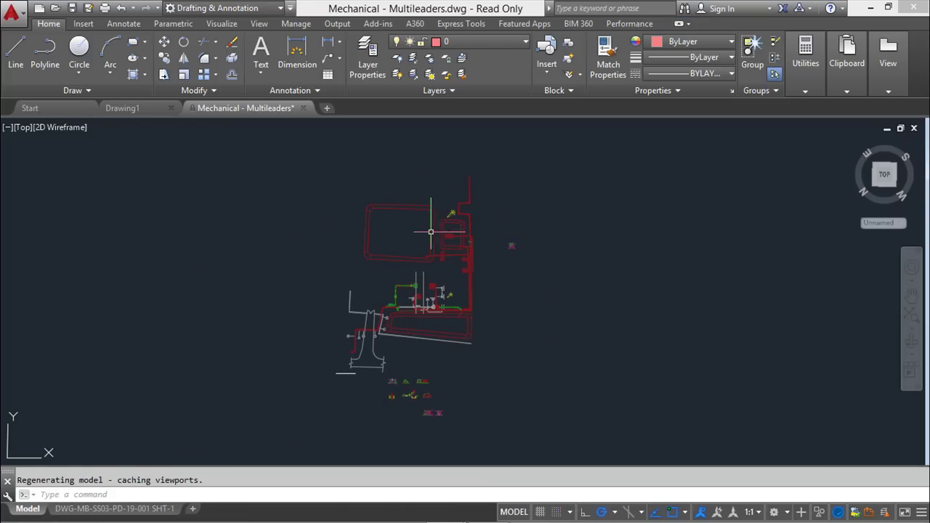
pyautogui.scroll(4, 423, 304)
pyautogui.scroll(4, 423, 303)
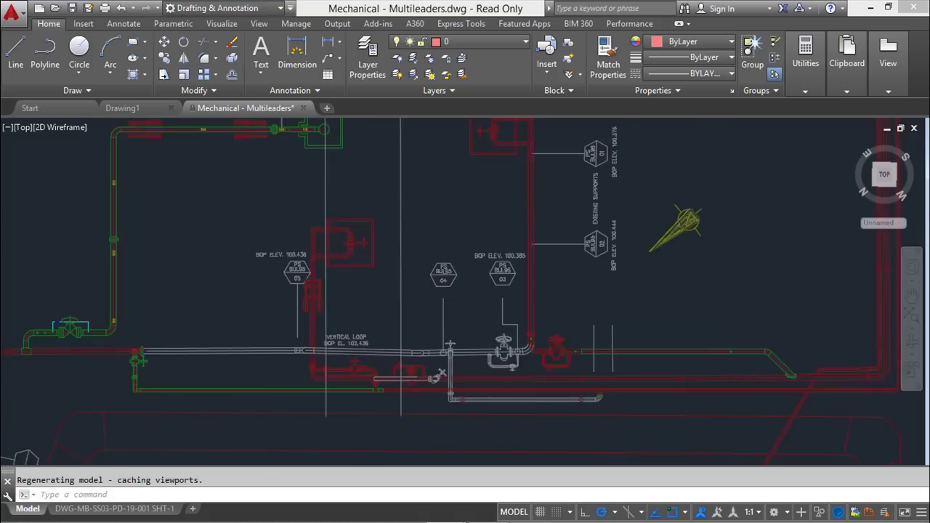
pyautogui.scroll(-4, 423, 304)
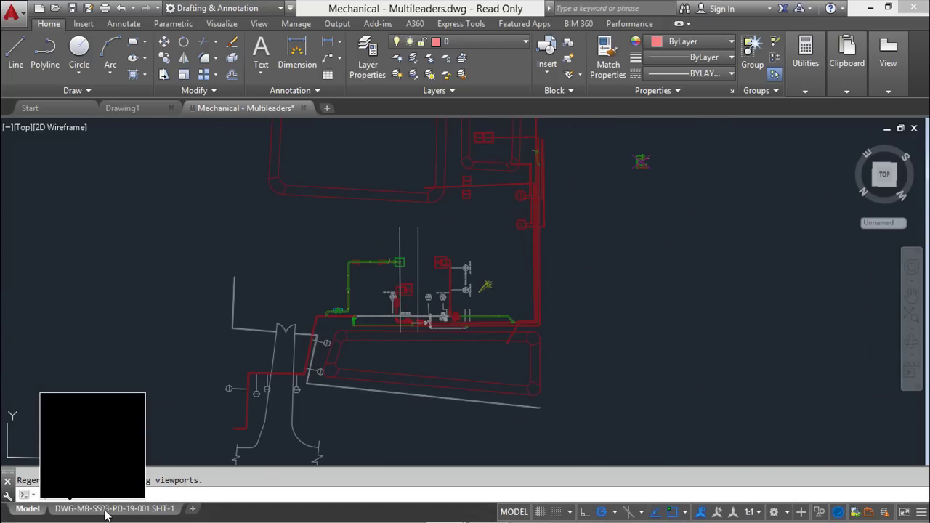
# Switch to the DWG-MB-SS03-PD-19-001 SHT-1 layout and examine the sheet's annotated piping plans
pyautogui.click(109, 509)
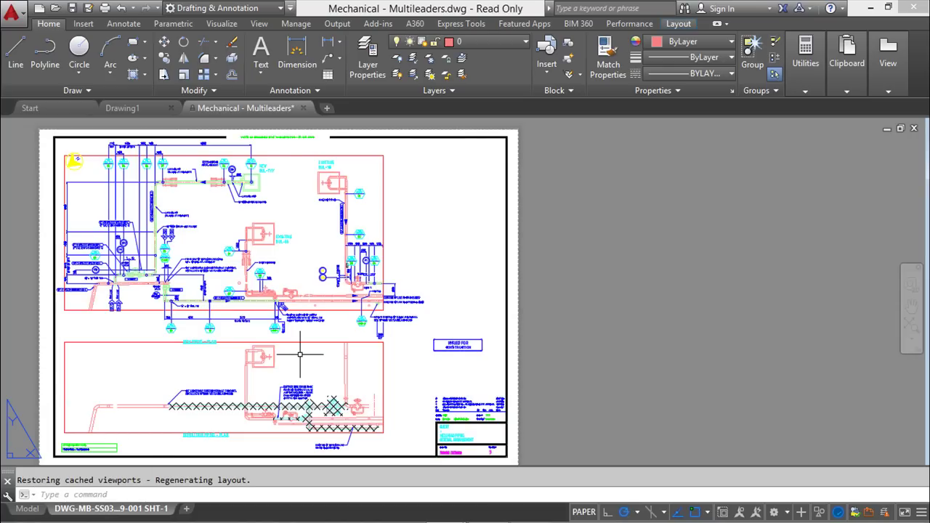
pyautogui.scroll(5, 325, 252)
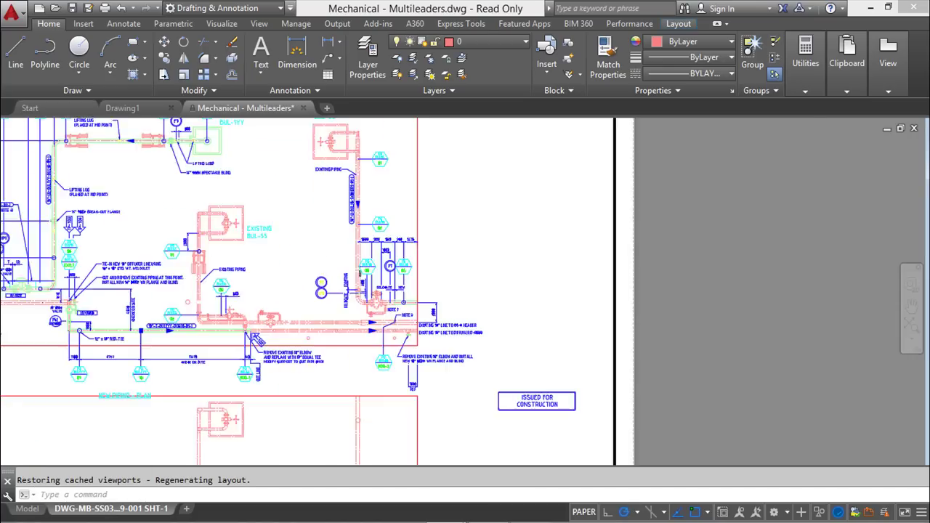
pyautogui.scroll(-5, 325, 252)
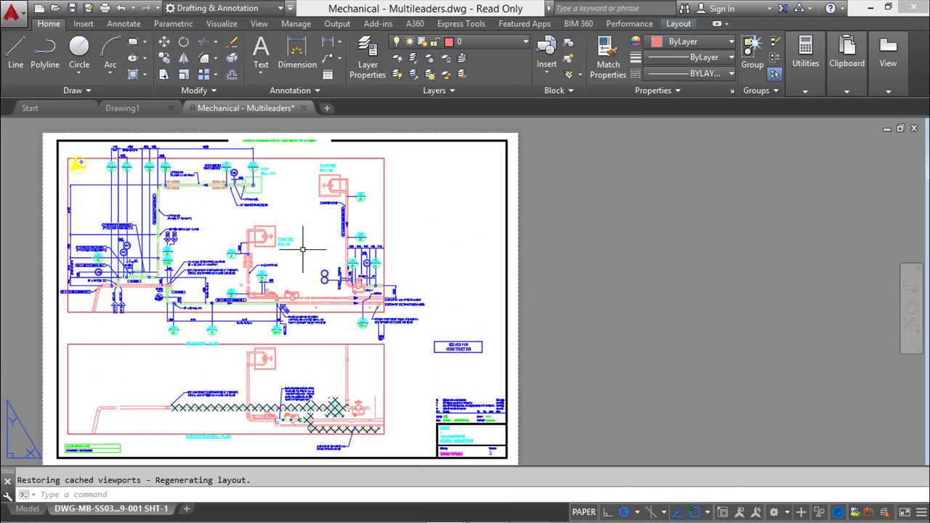
pyautogui.moveTo(299, 252); pyautogui.dragTo(413, 251, button='middle')
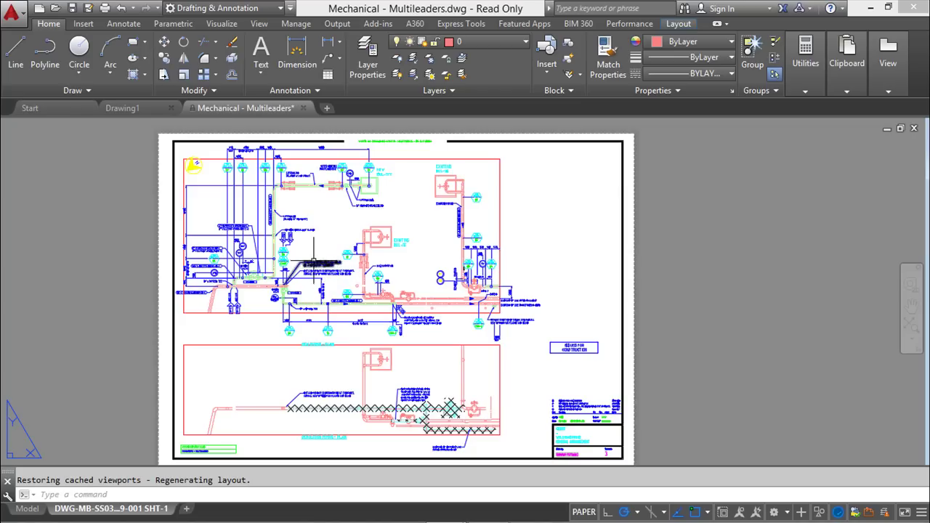
pyautogui.scroll(3, 363, 205)
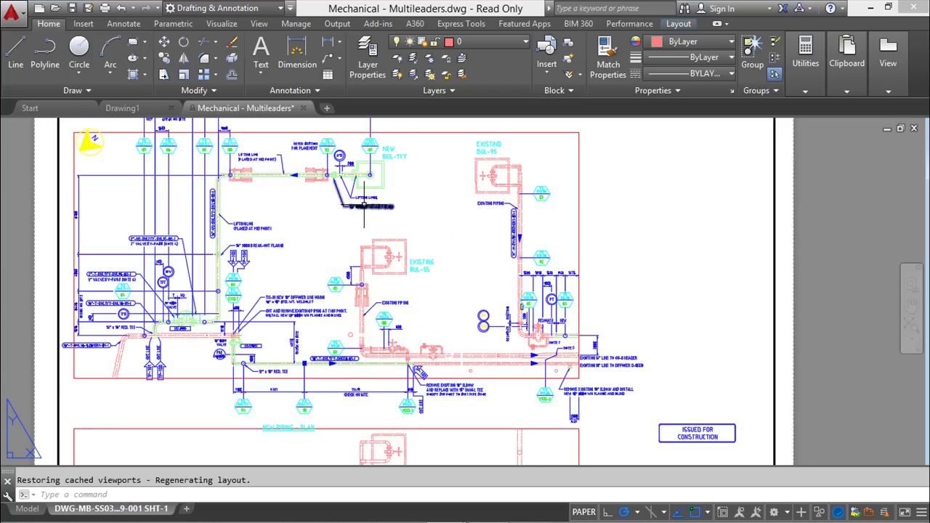
pyautogui.scroll(-3, 300, 241)
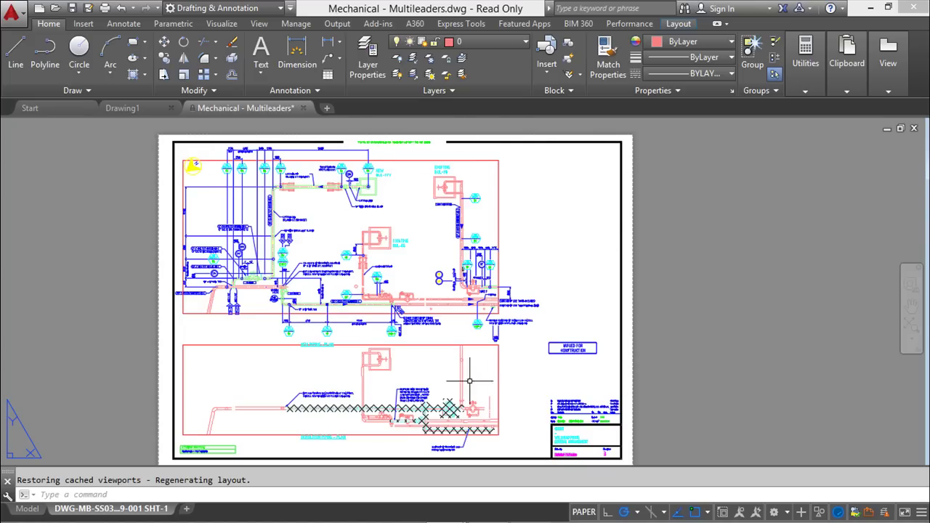
# Return to model space and examine the full site drawing and the green pipe run in detail
pyautogui.click(28, 508)
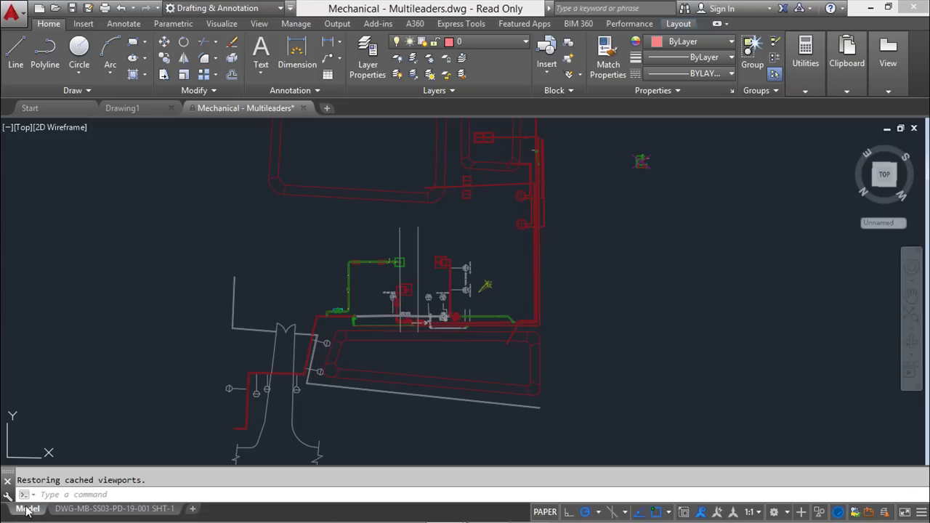
pyautogui.scroll(1, 470, 234)
pyautogui.scroll(-3, 468, 236)
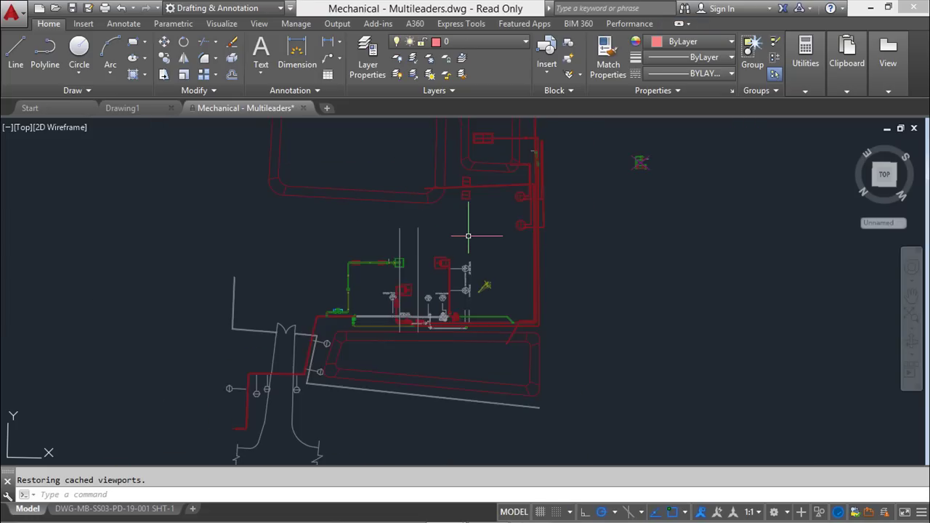
pyautogui.scroll(-1, 468, 236)
pyautogui.scroll(1, 468, 236)
pyautogui.scroll(2, 468, 236)
pyautogui.moveTo(425, 224)
pyautogui.mouseDown(button='middle')
pyautogui.moveTo(445, 309)
pyautogui.moveTo(454, 232)
pyautogui.mouseUp(button='middle')
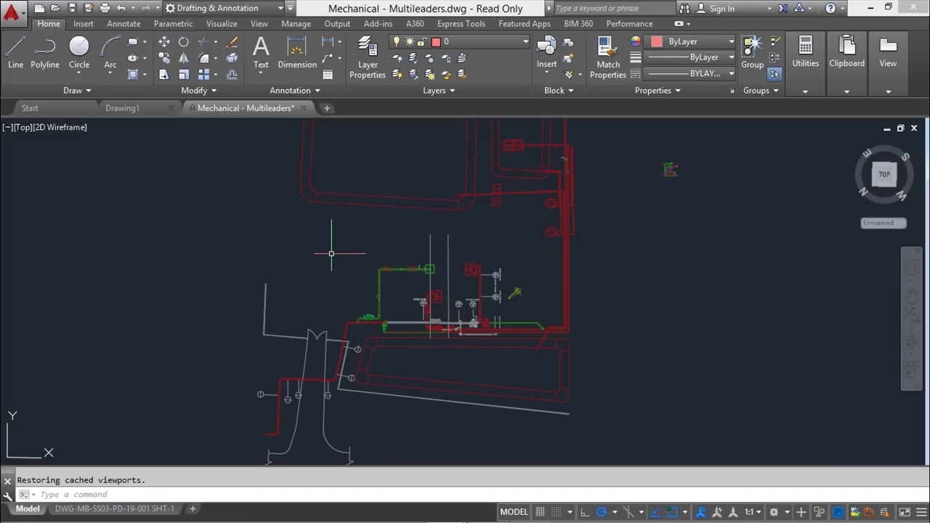
pyautogui.scroll(3, 327, 258)
pyautogui.scroll(-3, 323, 263)
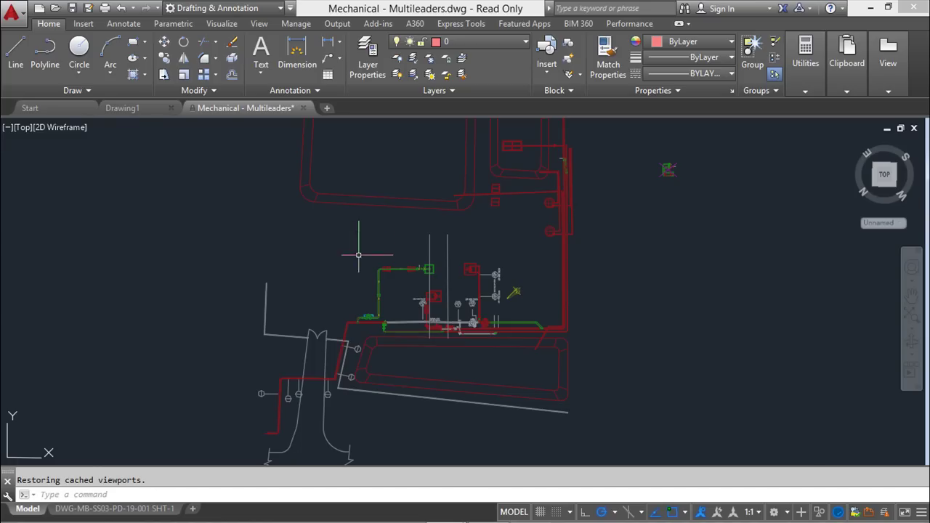
pyautogui.scroll(2, 390, 290)
pyautogui.scroll(3, 390, 290)
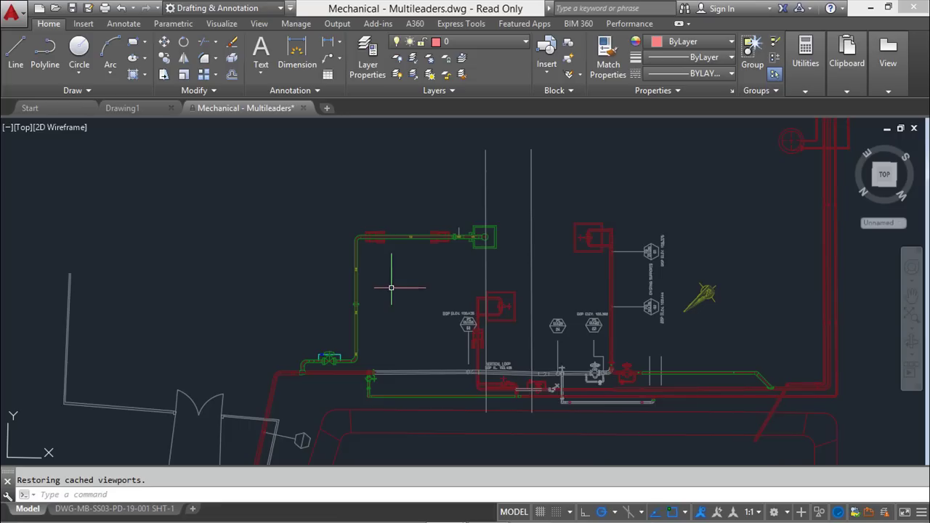
pyautogui.scroll(1, 392, 286)
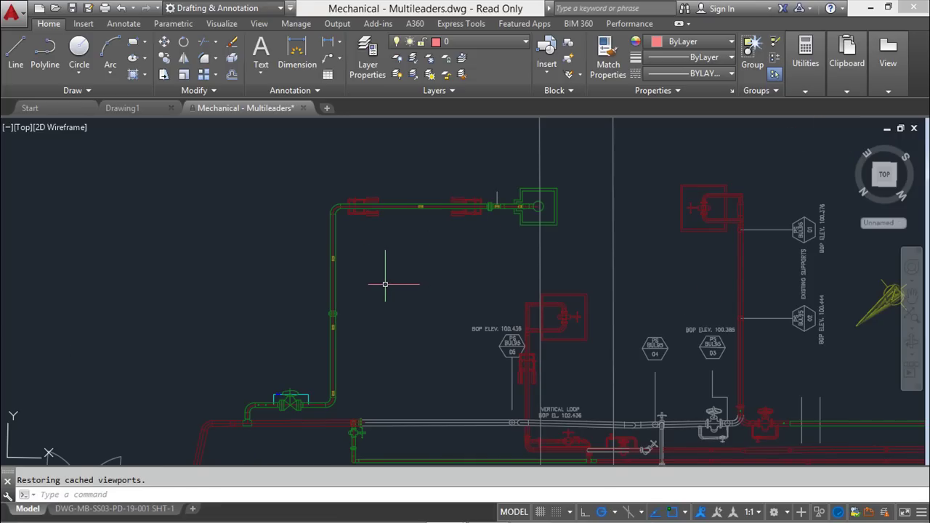
pyautogui.scroll(-2, 384, 284)
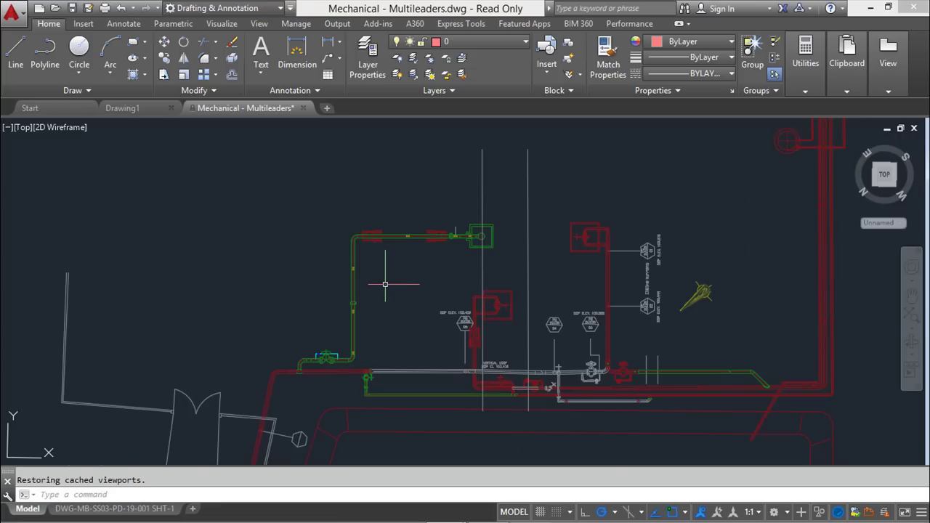
pyautogui.scroll(-3, 384, 284)
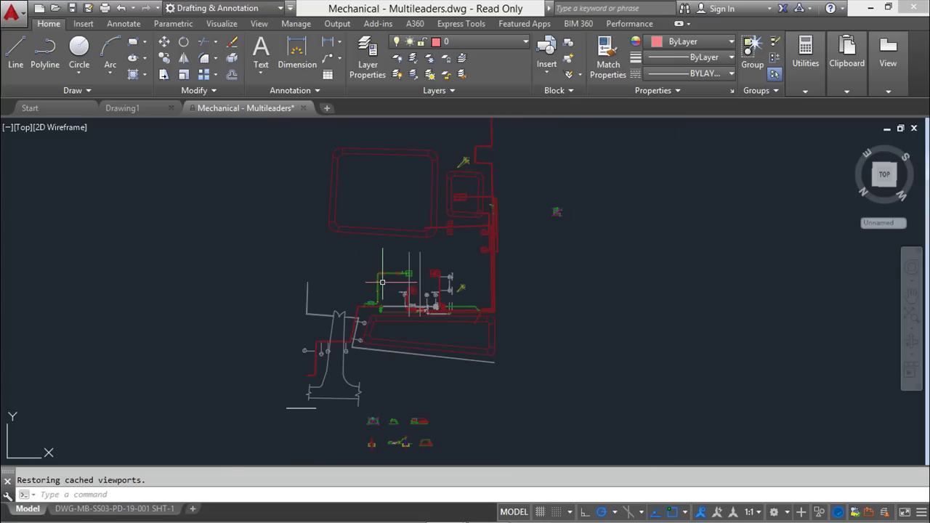
pyautogui.scroll(-2, 380, 282)
pyautogui.scroll(2, 378, 279)
pyautogui.scroll(5, 378, 279)
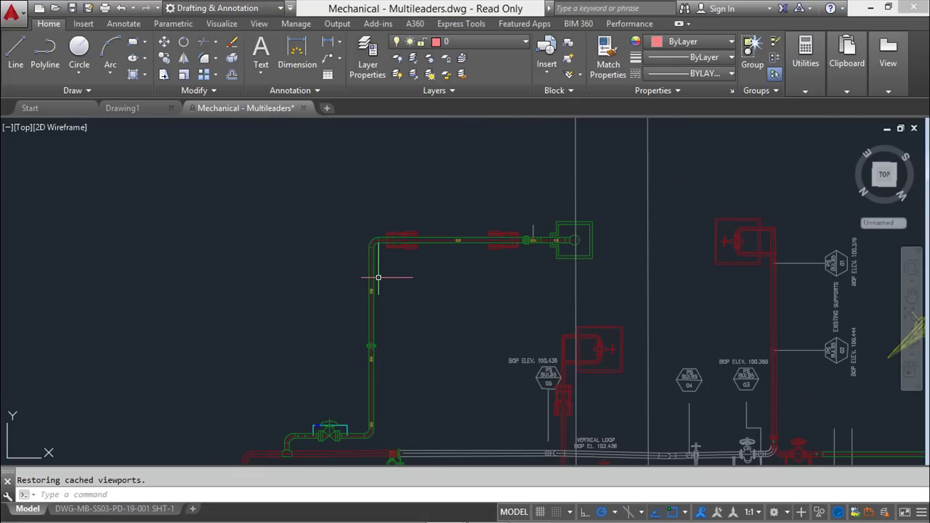
pyautogui.scroll(-2, 415, 284)
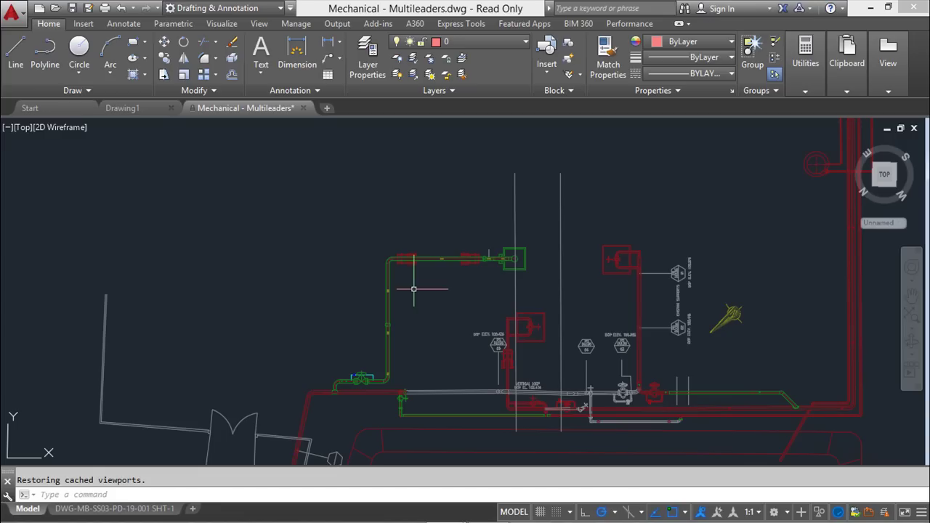
# Magnify the green pipe run in model space by framing it with the Zoom Window tool
pyautogui.moveTo(408, 309)
pyautogui.mouseDown(button='middle')
pyautogui.moveTo(384, 270)
pyautogui.moveTo(307, 257)
pyautogui.mouseUp(button='middle')
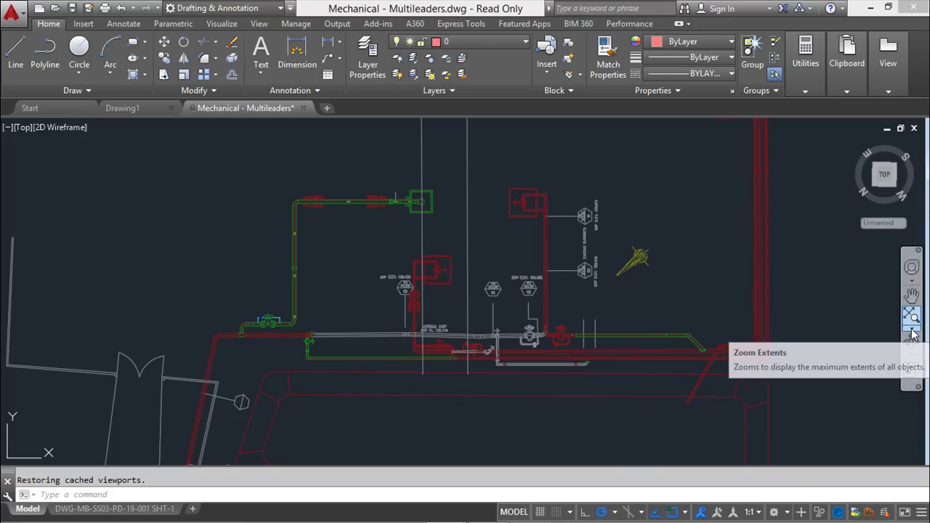
pyautogui.click(912, 332)
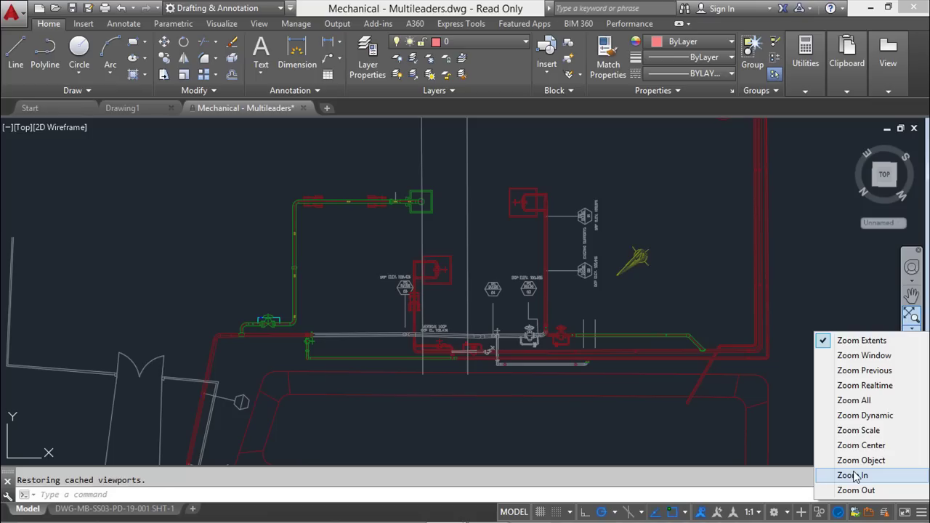
pyautogui.click(858, 355)
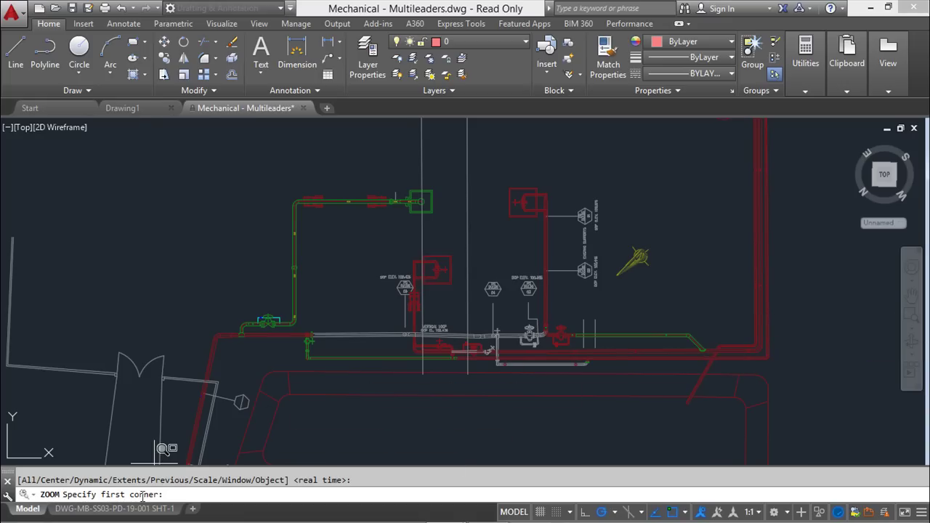
pyautogui.click(260, 165)
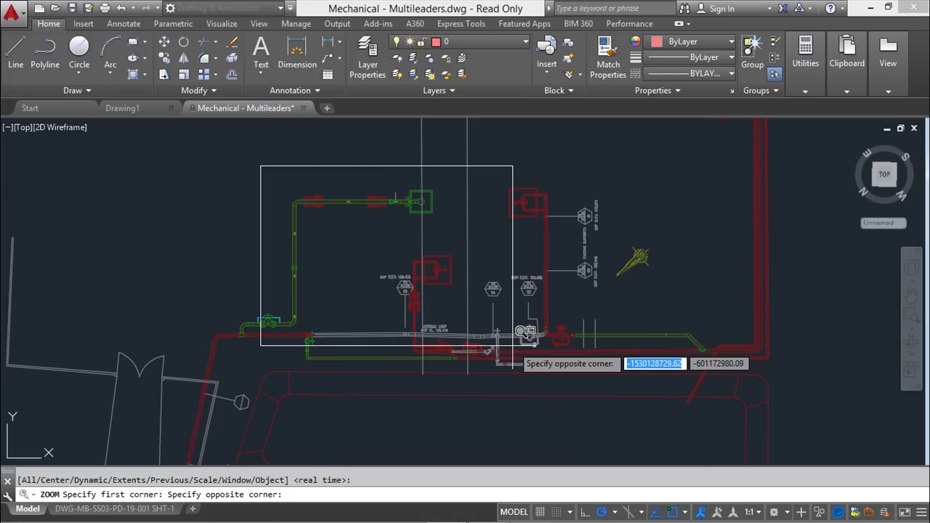
pyautogui.click(512, 345)
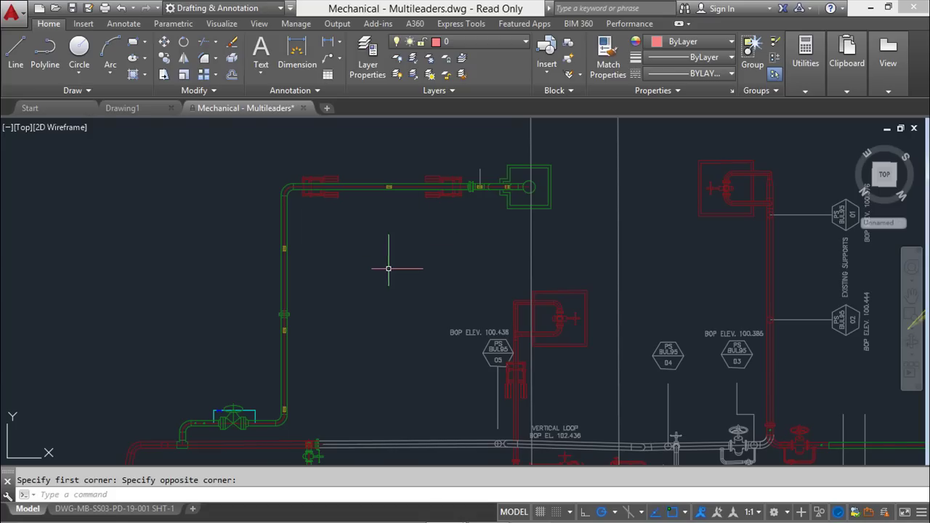
# Zoom out and frame the green pipe run again using the ZOOM command's Window option
pyautogui.scroll(-2, 387, 270)
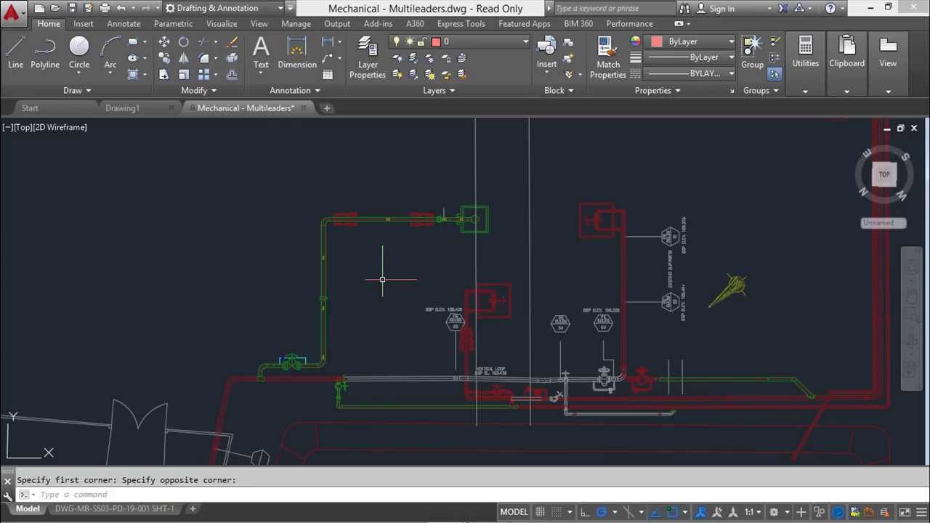
pyautogui.write('z')
pyautogui.press('Return')
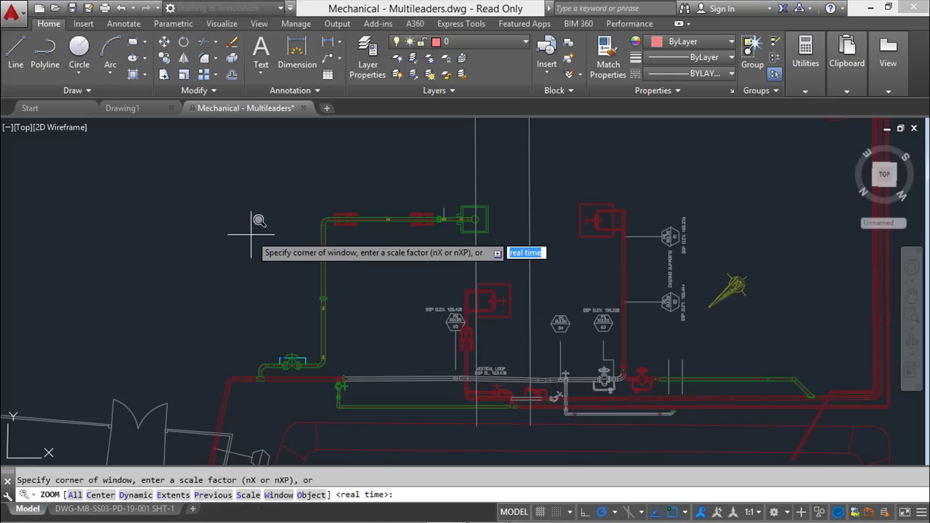
pyautogui.write('w')
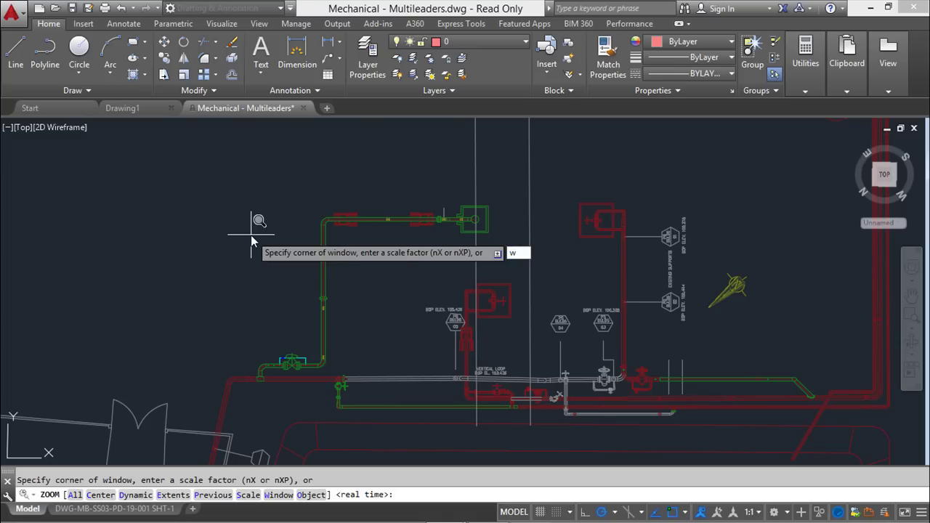
pyautogui.press('Return')
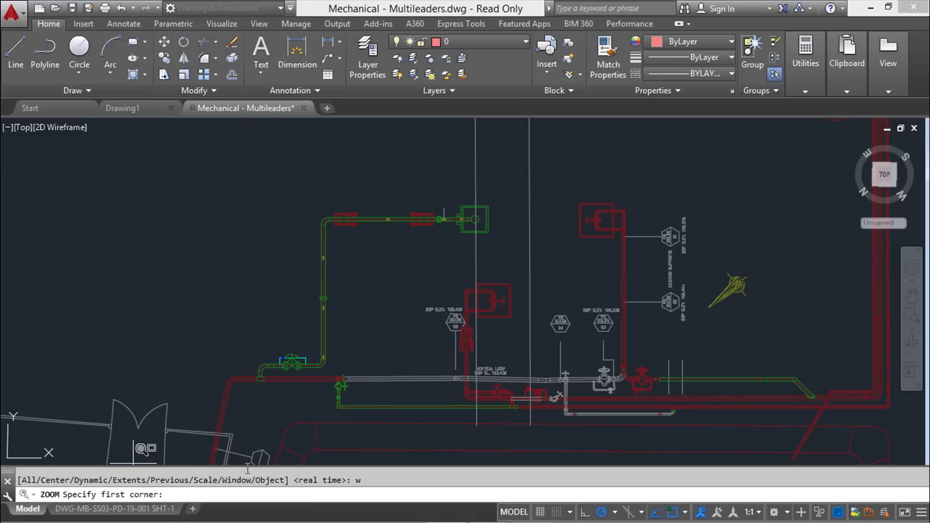
pyautogui.click(286, 187)
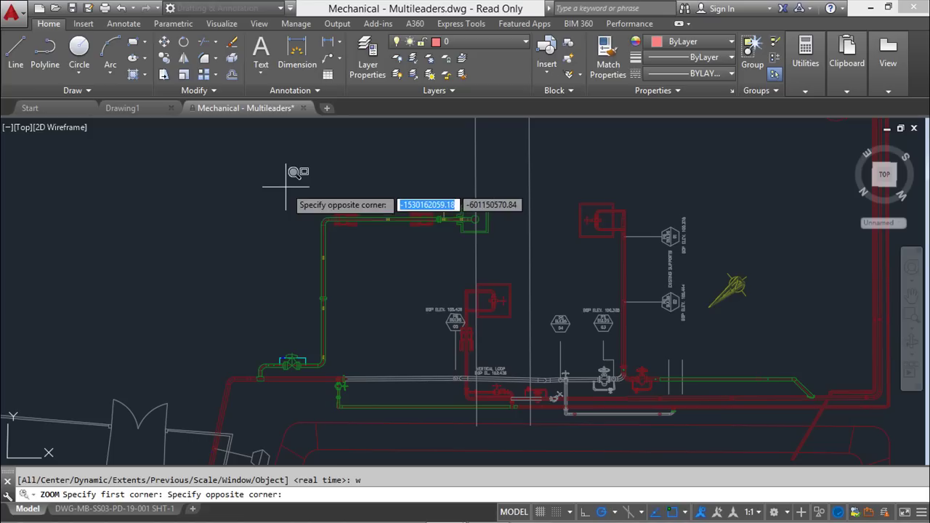
pyautogui.click(552, 411)
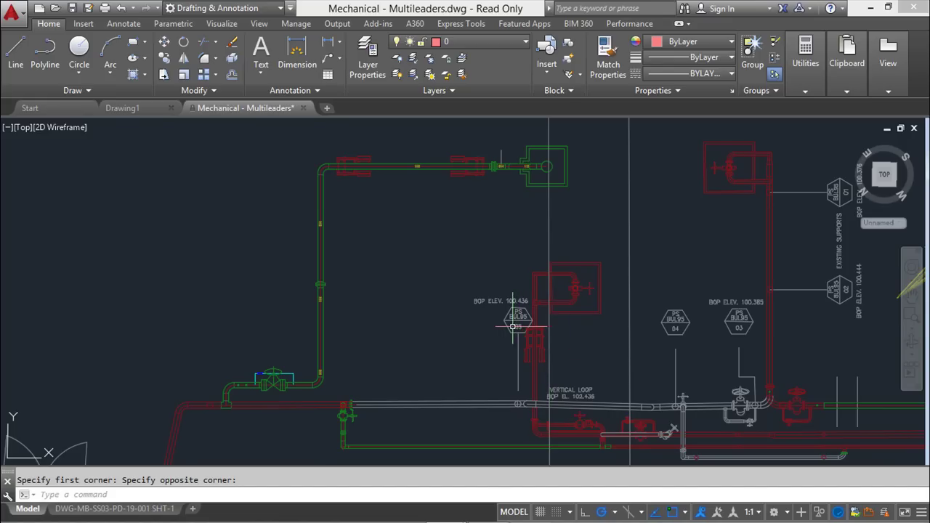
# Show the Navigate panel among the ribbon's View tools
pyautogui.click(259, 24)
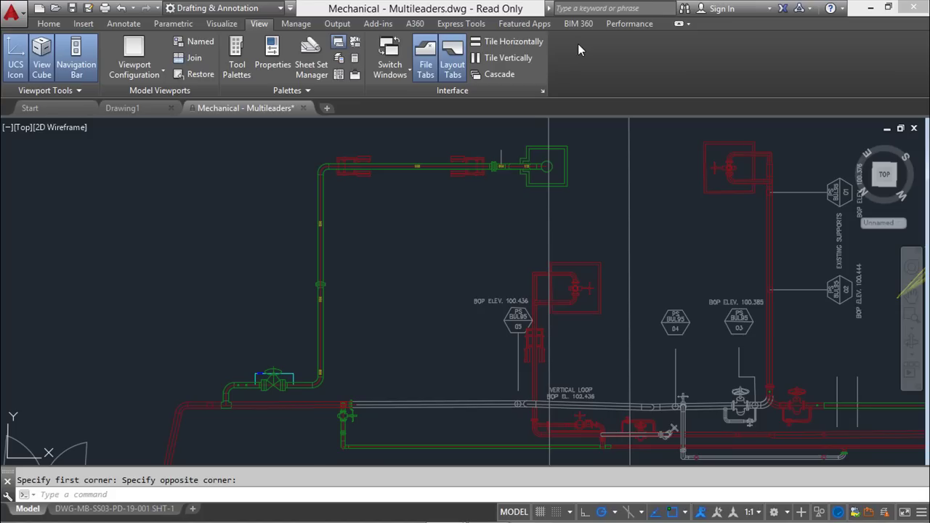
pyautogui.click(114, 24)
pyautogui.click(173, 24)
pyautogui.click(222, 24)
pyautogui.click(255, 24)
pyautogui.rightClick(611, 53)
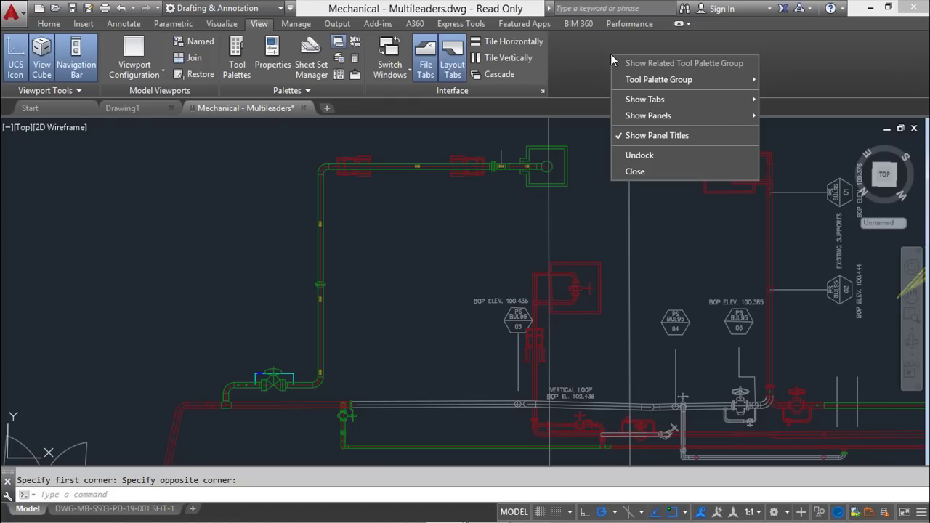
pyautogui.moveTo(640, 116)
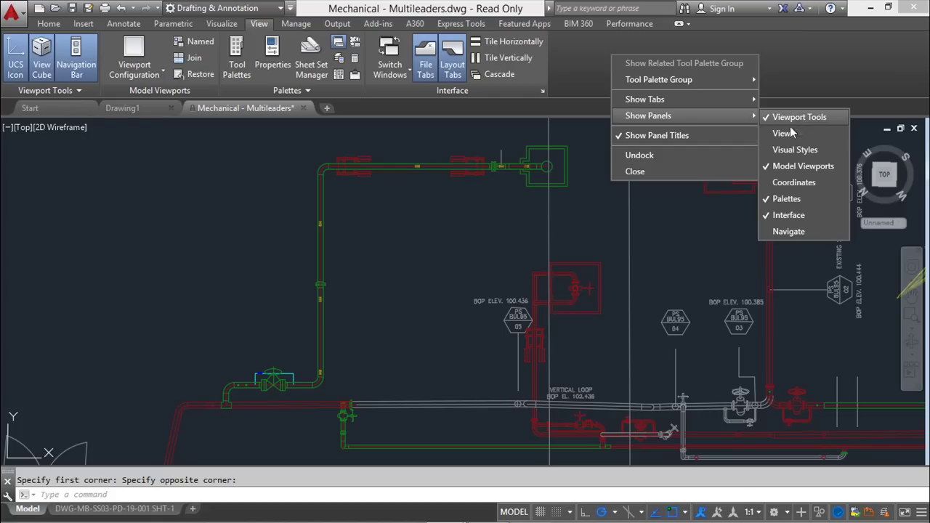
pyautogui.click(794, 239)
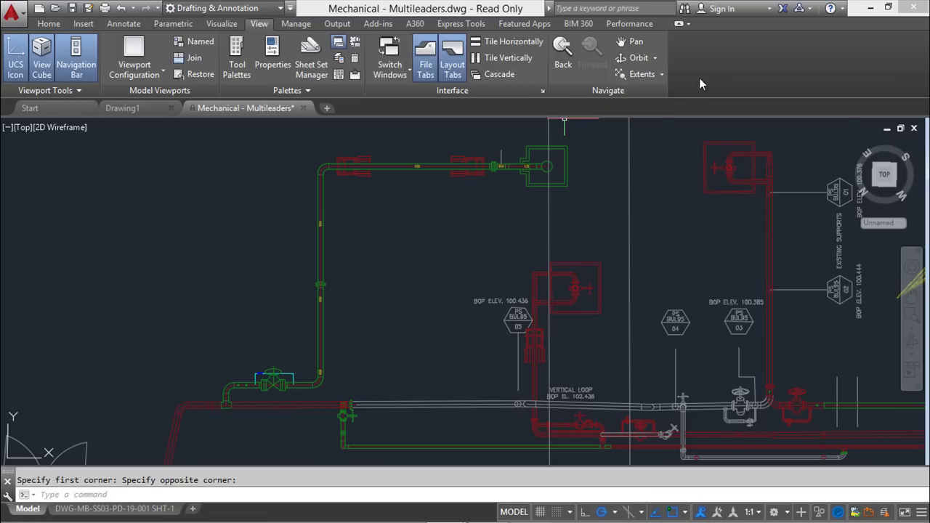
# Zoom to a window around the green pipe run with the Navigate tools, and return to a wider view of the piping
pyautogui.click(662, 74)
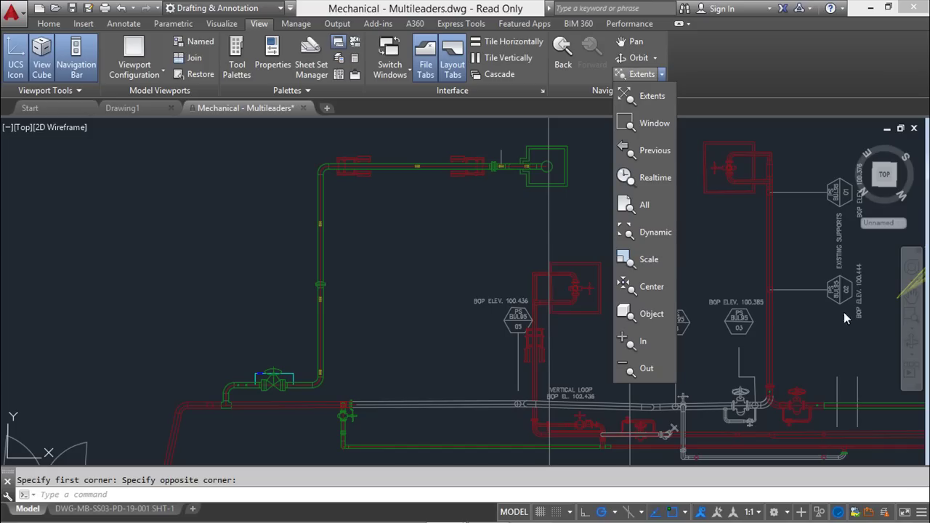
pyautogui.click(642, 125)
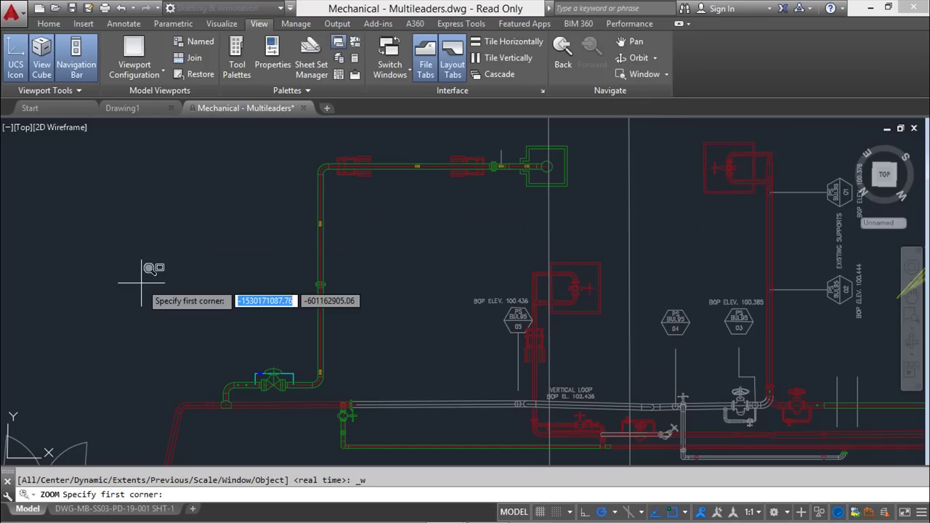
pyautogui.click(290, 127)
pyautogui.click(647, 440)
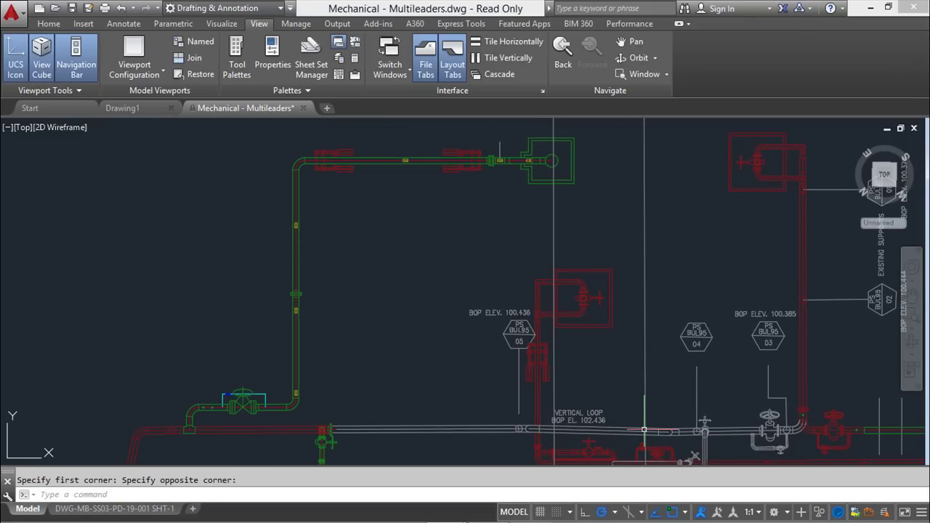
pyautogui.click(54, 24)
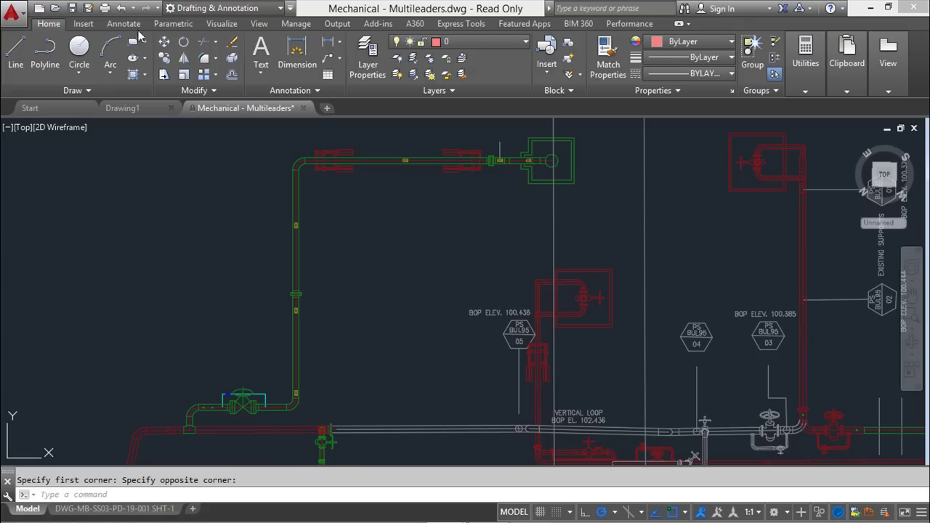
pyautogui.scroll(-2, 378, 271)
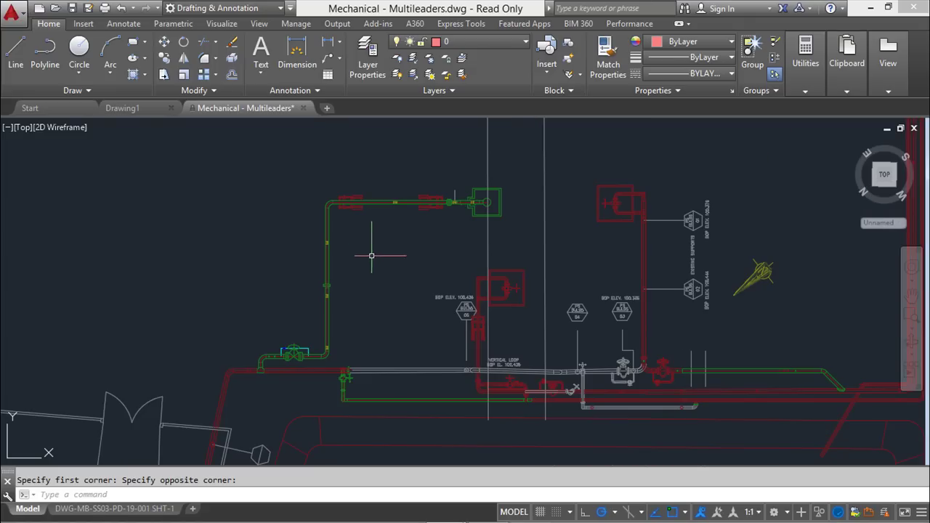
pyautogui.moveTo(390, 245)
pyautogui.mouseDown(button='middle')
pyautogui.moveTo(356, 279)
pyautogui.moveTo(313, 267)
pyautogui.mouseUp(button='middle')
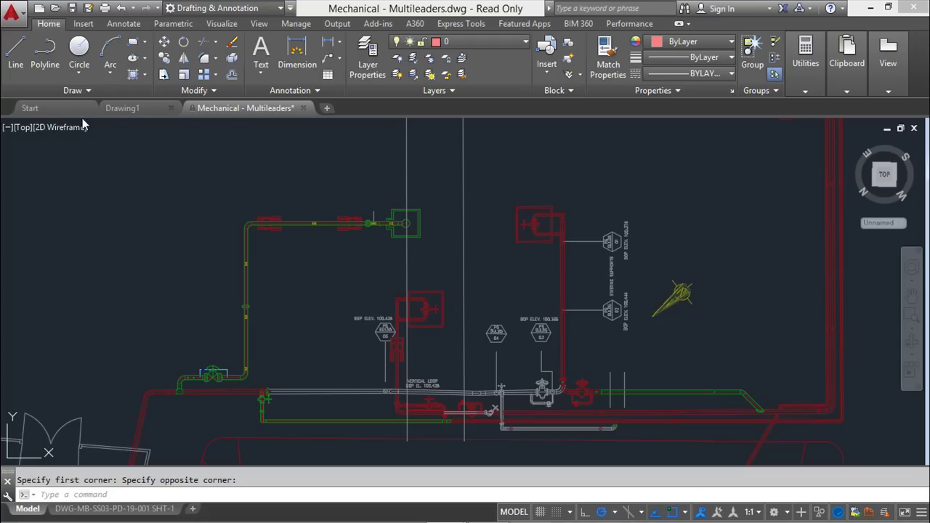
# Try to save a copy of the drawing as Mechanical - Multileaders_a in the Mechanical Sample folder
pyautogui.click(14, 13)
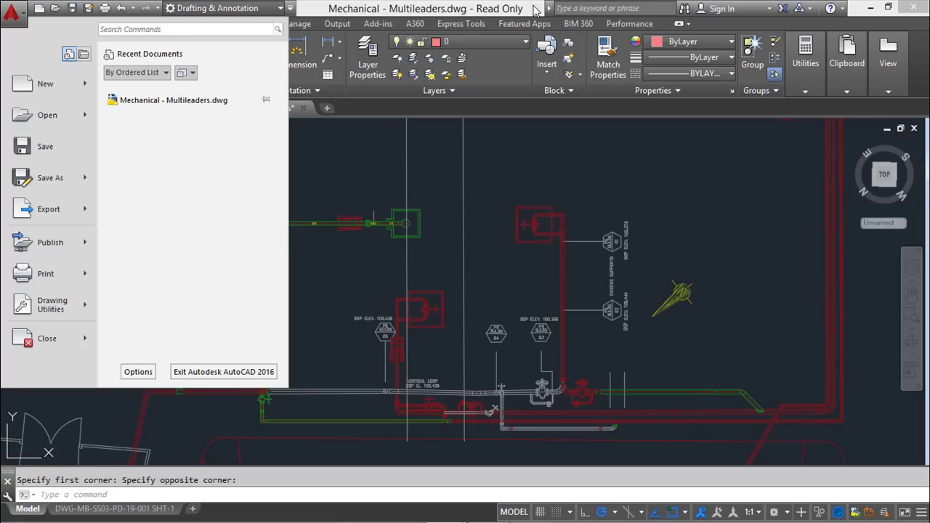
pyautogui.moveTo(29, 186)
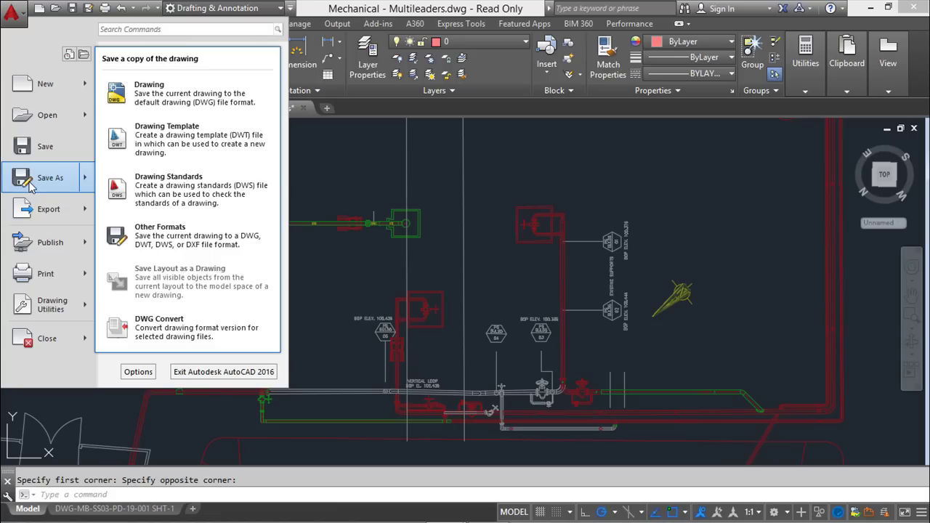
pyautogui.click(233, 94)
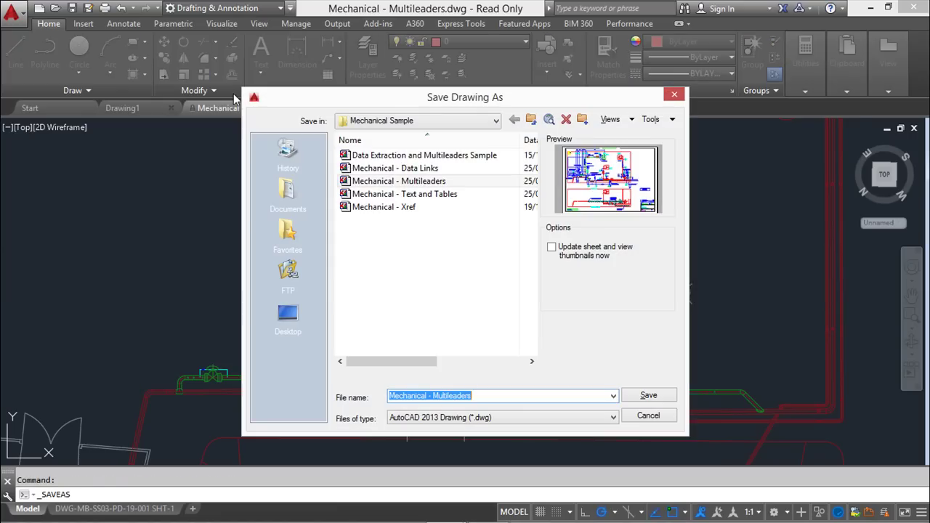
pyautogui.click(479, 396)
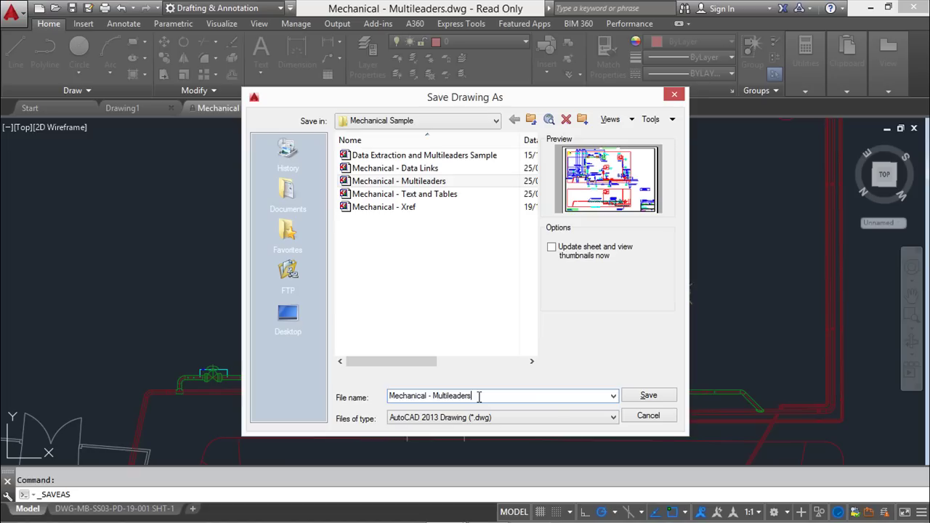
pyautogui.write('_a')
pyautogui.click(663, 398)
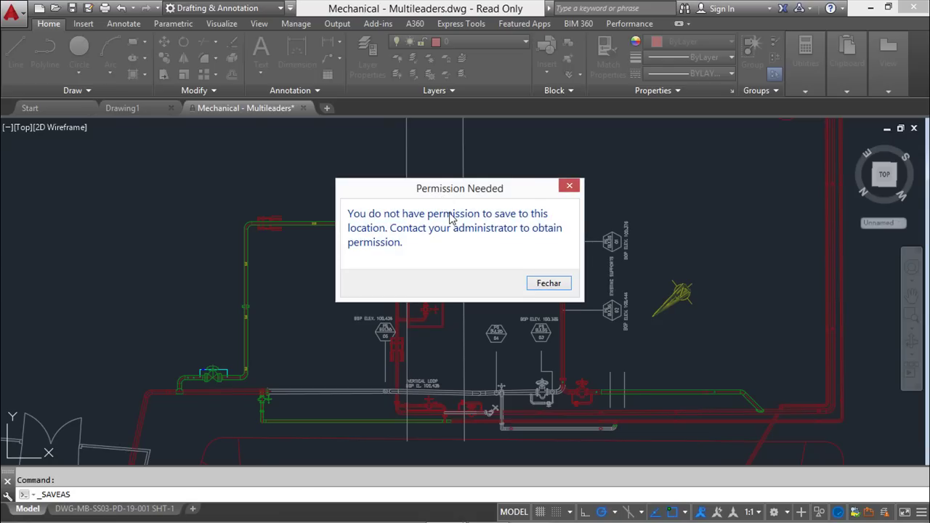
pyautogui.click(548, 284)
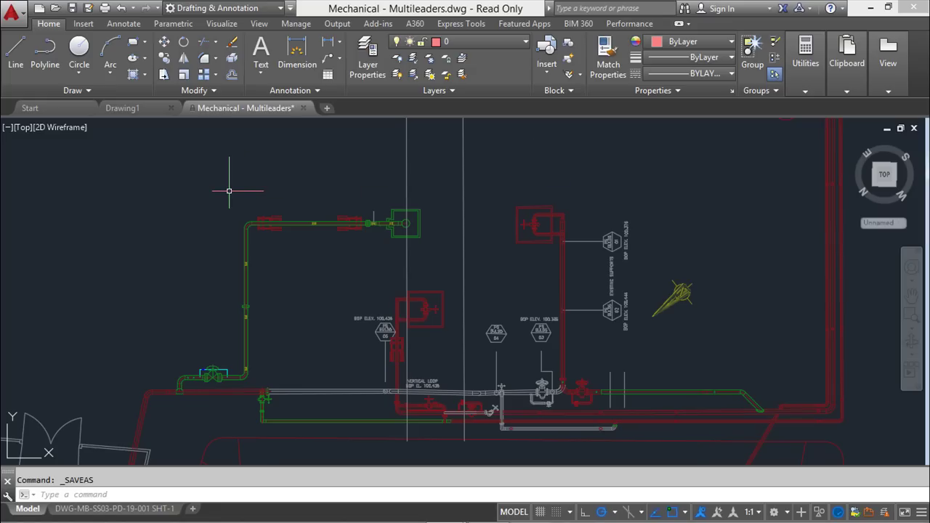
# Check the Automatic Save File Location and the automatic save settings in the program options, leaving them unchanged
pyautogui.rightClick(304, 178)
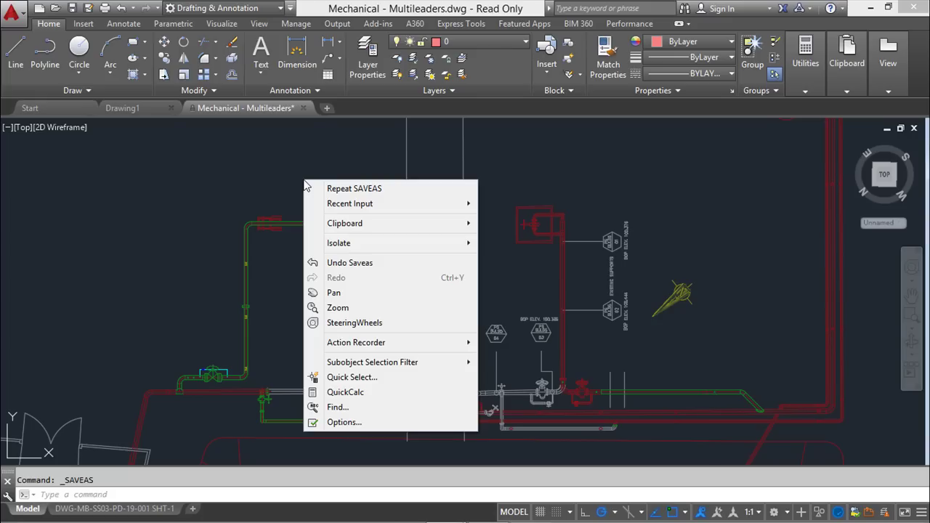
pyautogui.click(346, 423)
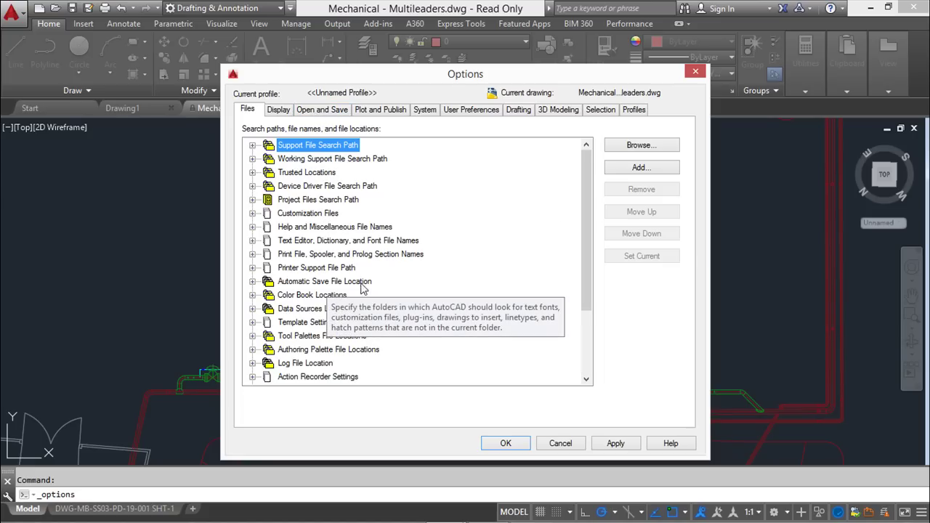
pyautogui.click(253, 281)
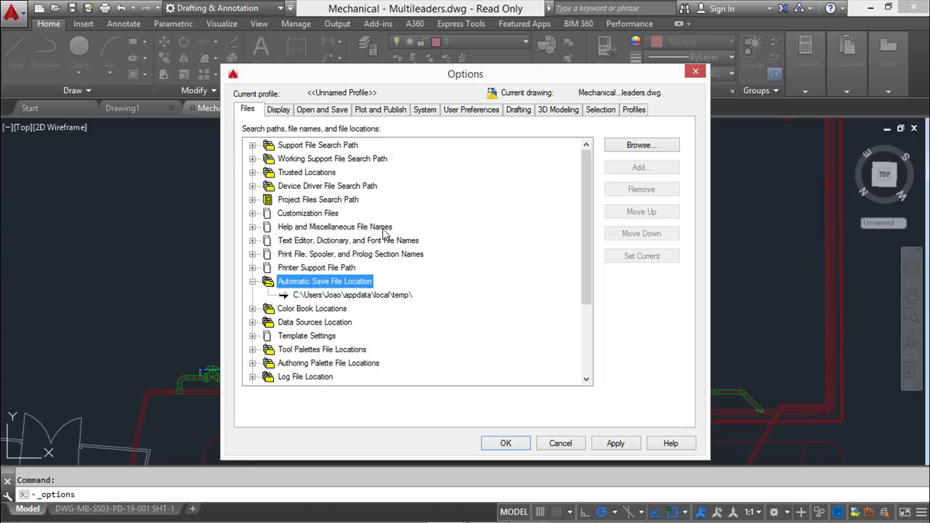
pyautogui.click(317, 112)
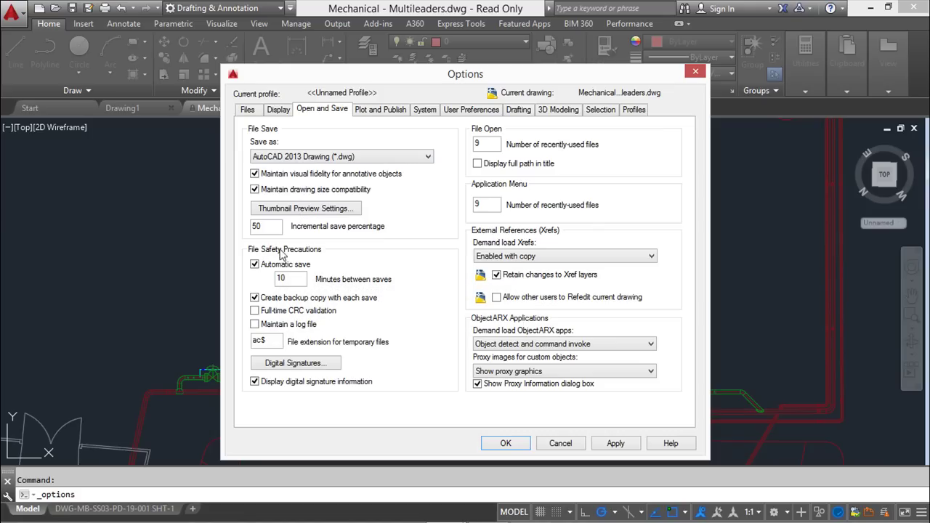
pyautogui.moveTo(283, 269)
pyautogui.click(560, 443)
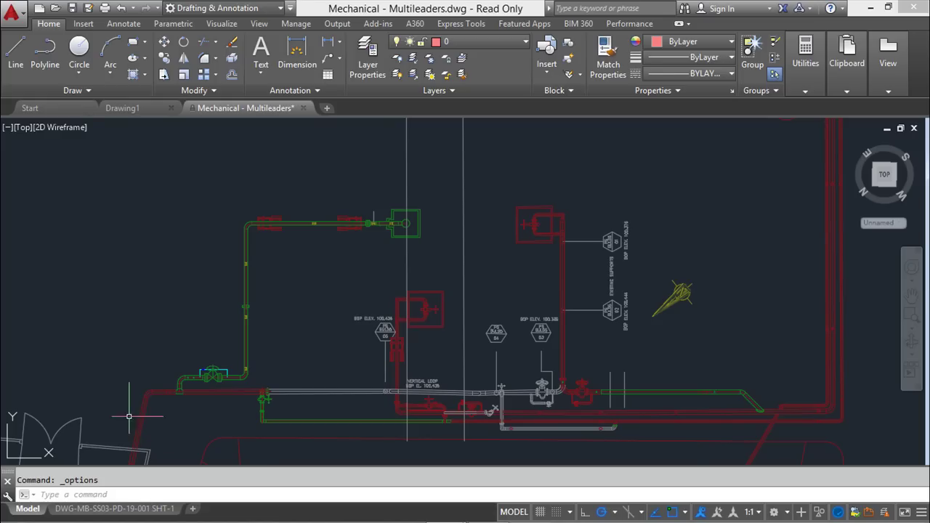
# Query the automatic save folder with the SAVEFILEPATH system variable
pyautogui.click(65, 495)
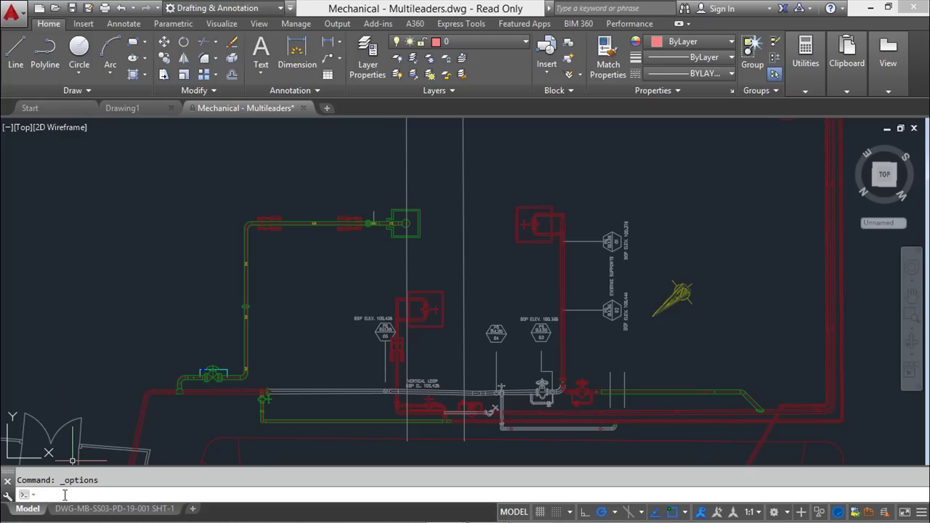
pyautogui.write('savefile')
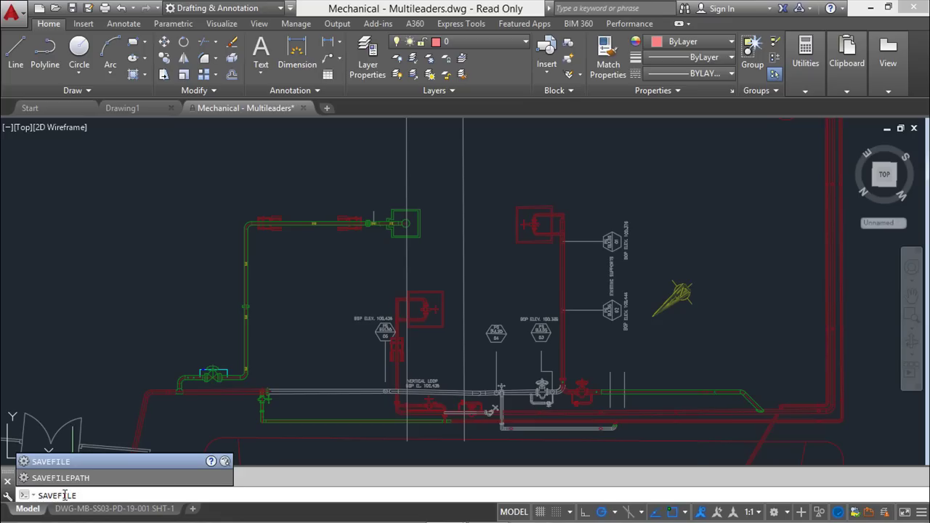
pyautogui.write('pa')
pyautogui.press('BackSpace')
pyautogui.press('BackSpace')
pyautogui.write('ath')
pyautogui.press('Return')
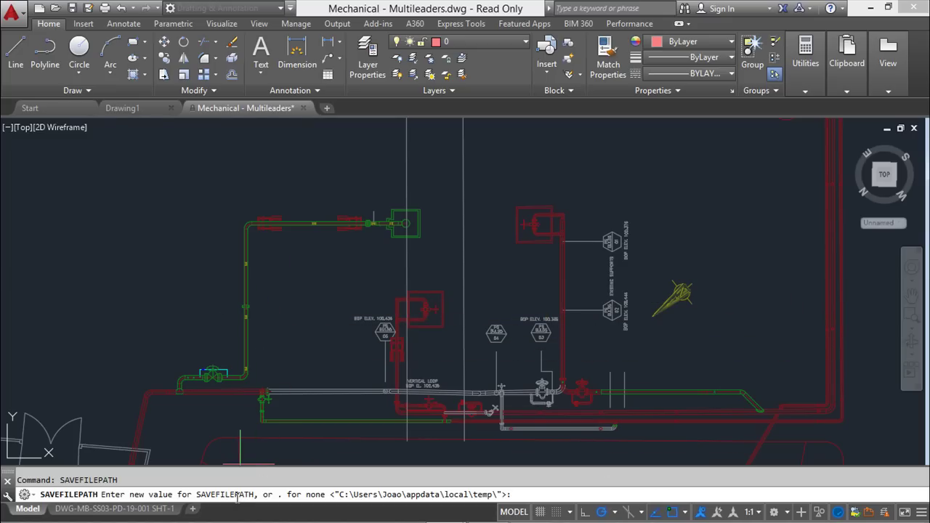
# Try to erase the piping layout from the Mechanical - Multileaders drawing
pyautogui.press('Escape')
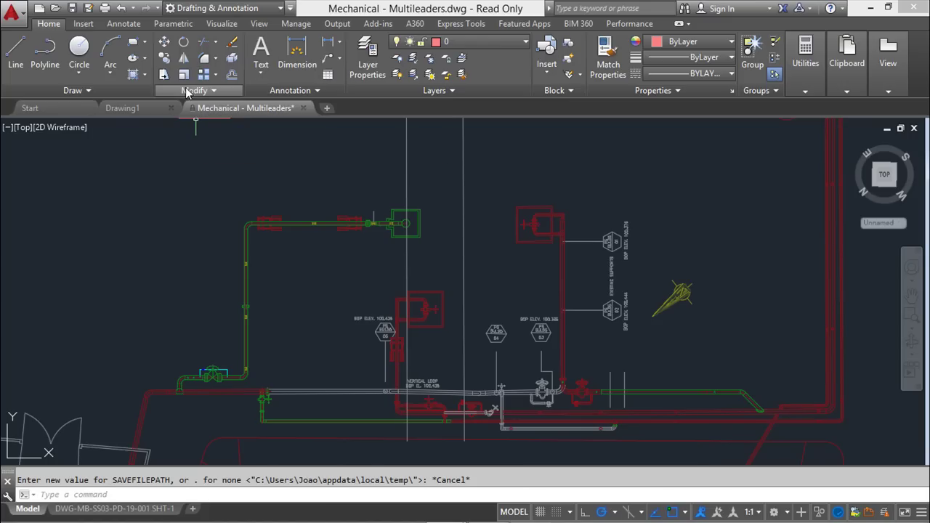
pyautogui.click(232, 45)
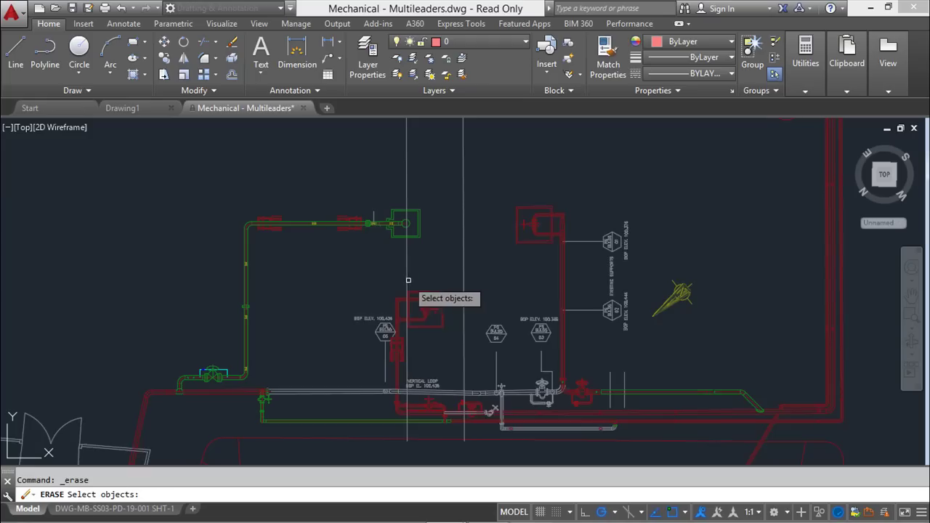
pyautogui.scroll(-4, 331, 304)
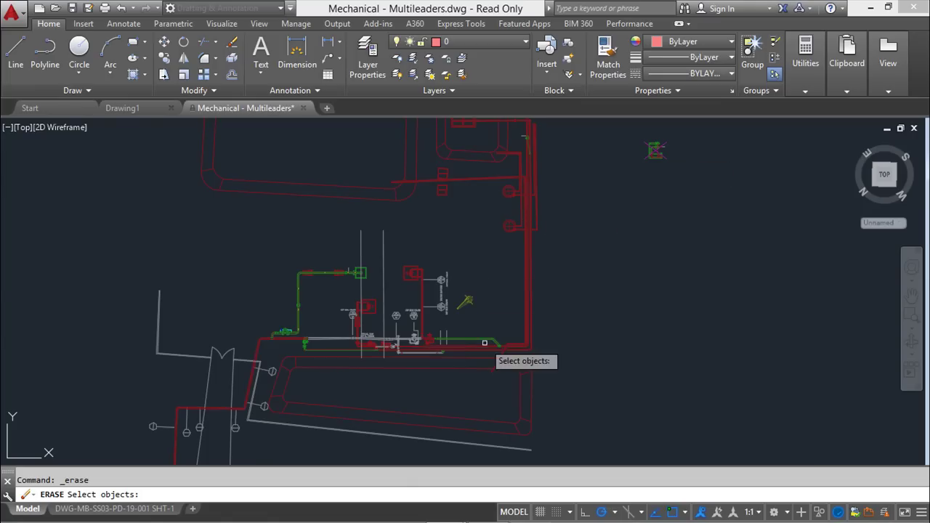
pyautogui.click(511, 344)
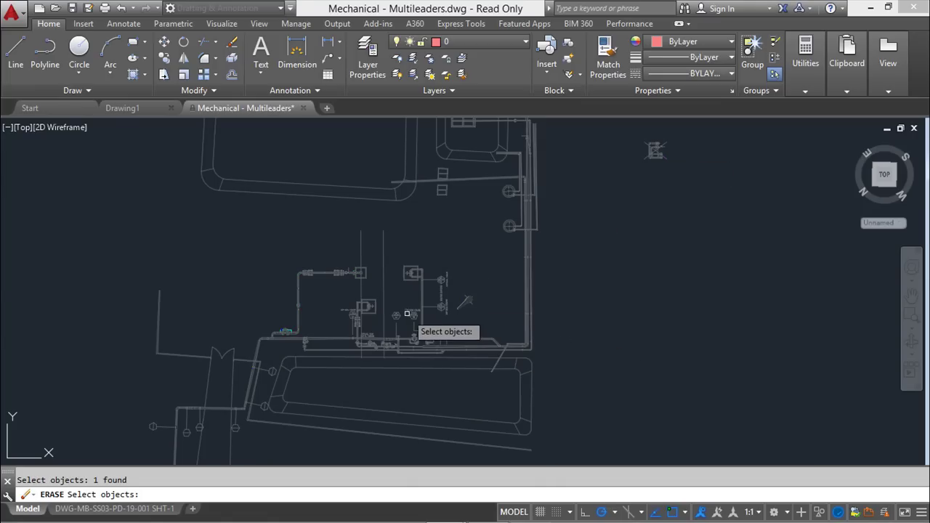
pyautogui.press('Return')
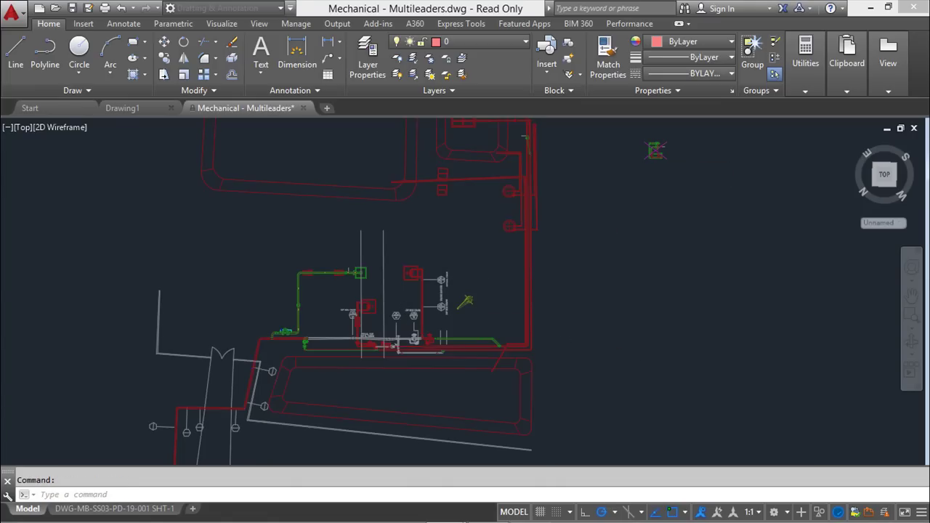
# Try to erase the short white horizontal line below the piping layout
pyautogui.scroll(-3, 319, 291)
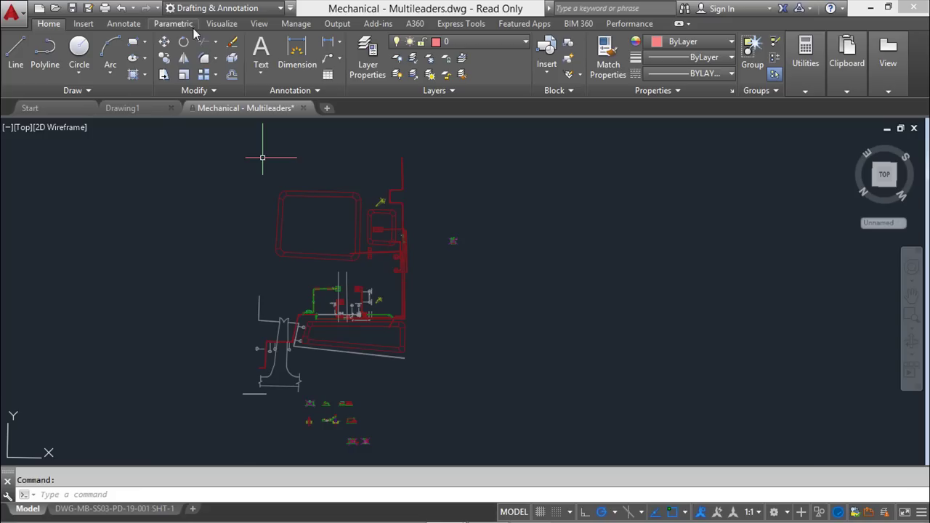
pyautogui.click(232, 42)
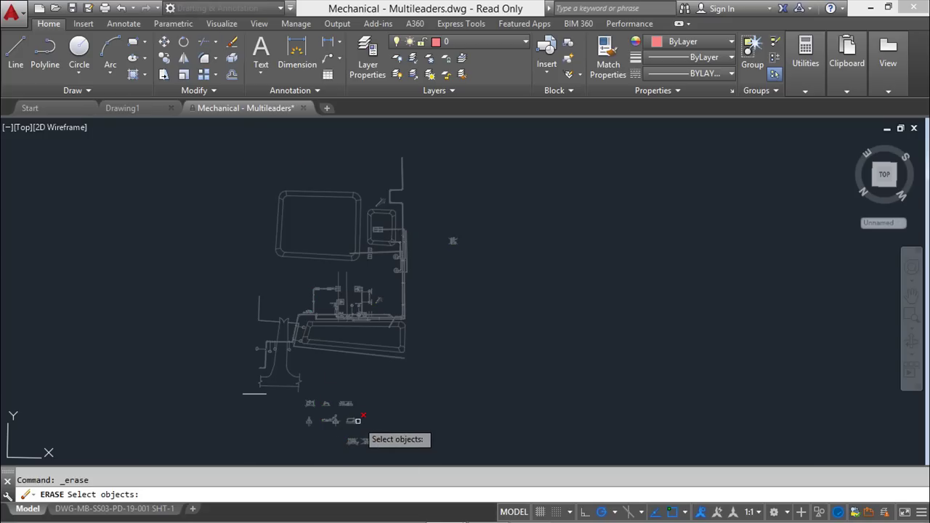
pyautogui.click(262, 389)
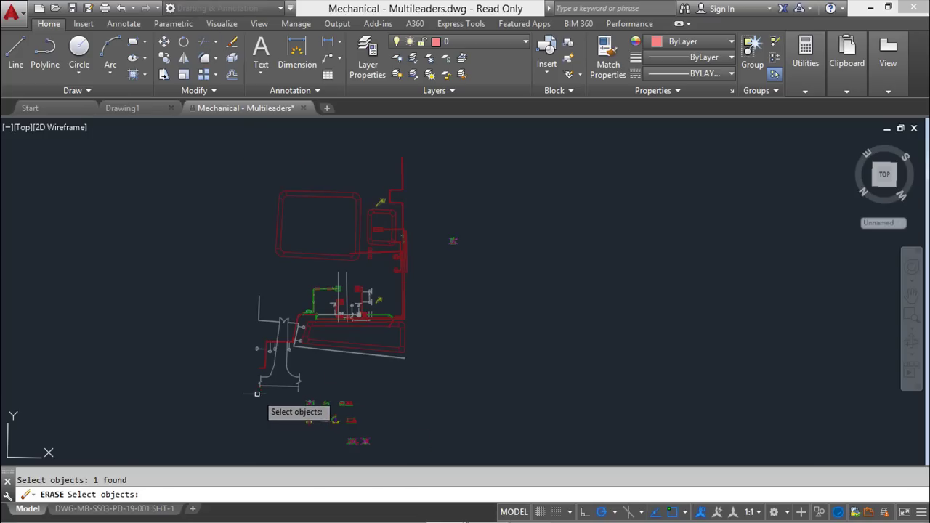
pyautogui.press('Escape')
pyautogui.scroll(4, 213, 249)
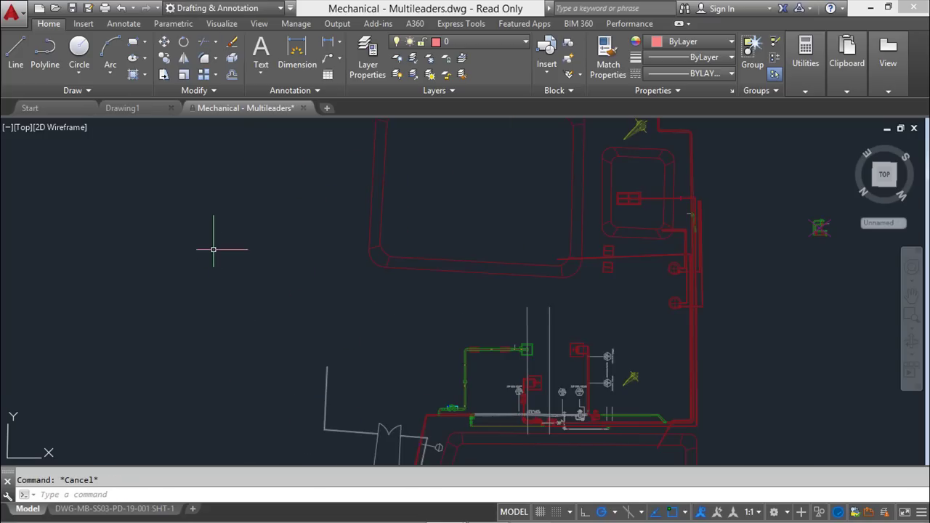
pyautogui.scroll(-5, 213, 250)
pyautogui.moveTo(339, 266)
pyautogui.mouseDown(button='middle')
pyautogui.moveTo(436, 305)
pyautogui.moveTo(425, 274)
pyautogui.moveTo(375, 255)
pyautogui.mouseUp(button='middle')
pyautogui.scroll(4, 431, 303)
pyautogui.scroll(2, 431, 303)
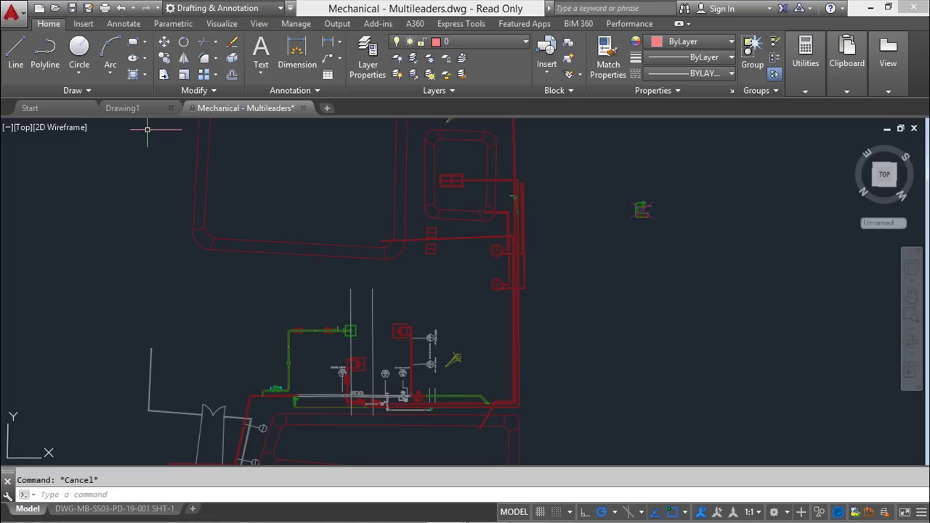
# Create a new blank drawing, and close Mechanical - Multileaders without saving its changes
pyautogui.moveTo(141, 110)
pyautogui.click(327, 109)
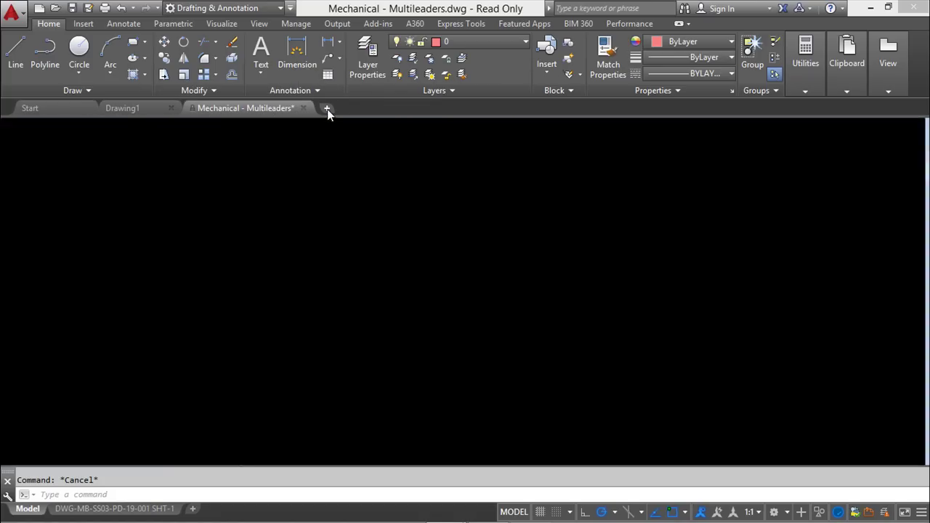
pyautogui.moveTo(367, 109)
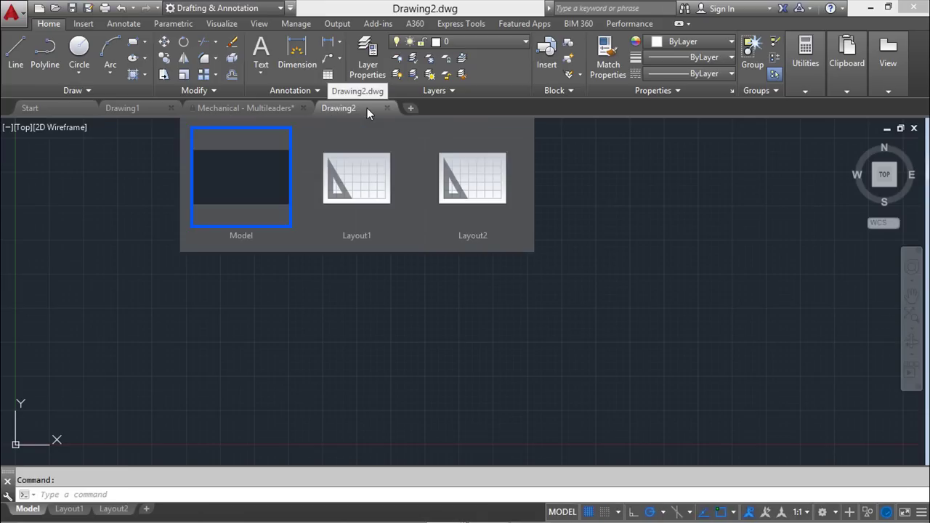
pyautogui.click(291, 109)
pyautogui.click(303, 106)
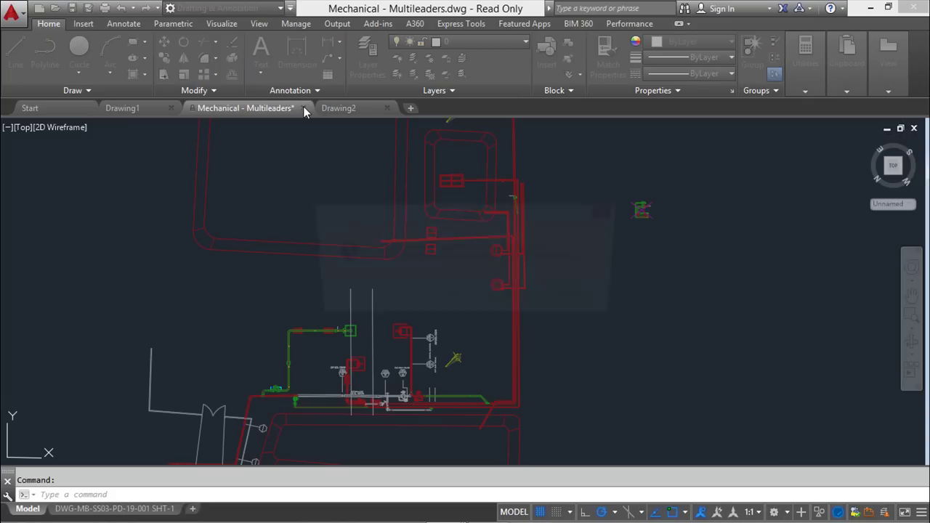
pyautogui.click(502, 301)
# Draw a horizontal rectangle in Drawing1, above and to the right of the origin
pyautogui.click(133, 107)
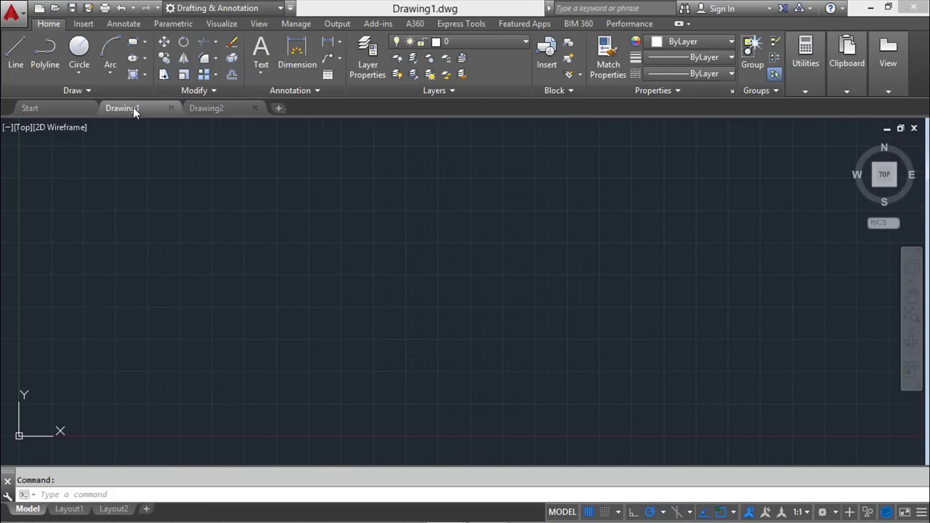
pyautogui.click(223, 109)
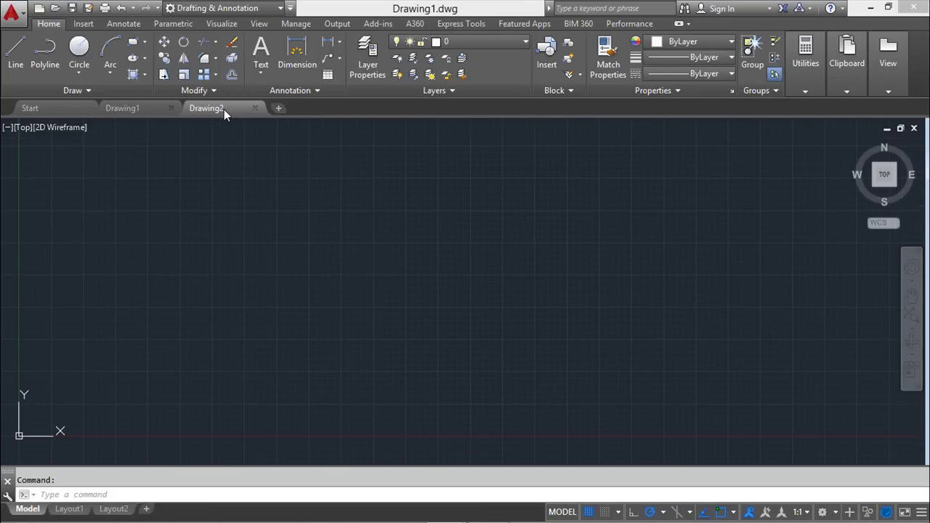
pyautogui.click(139, 112)
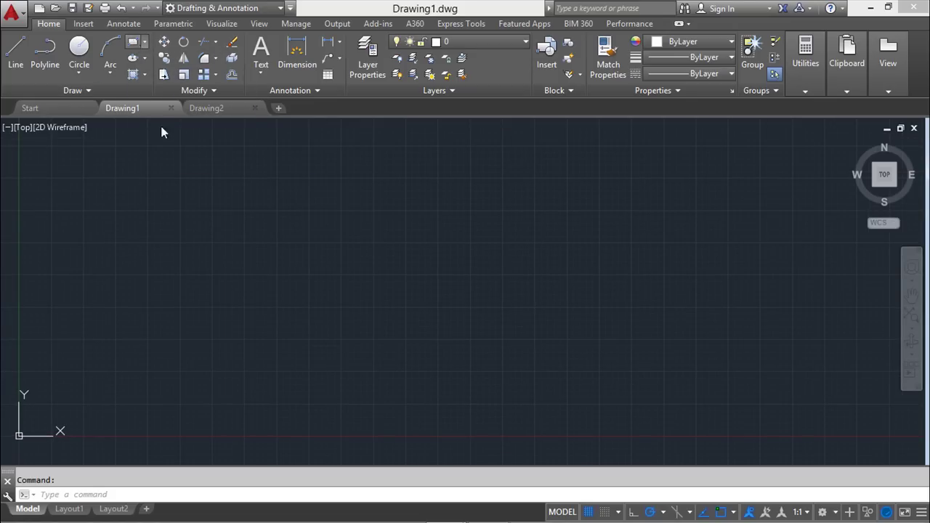
pyautogui.click(220, 230)
pyautogui.click(443, 369)
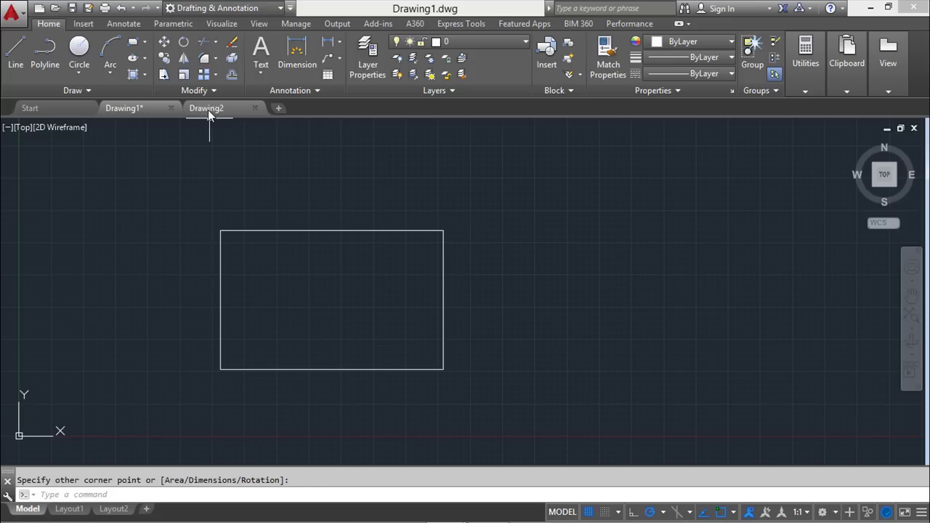
# View the contents of Drawing2 and return to Drawing1
pyautogui.moveTo(208, 109)
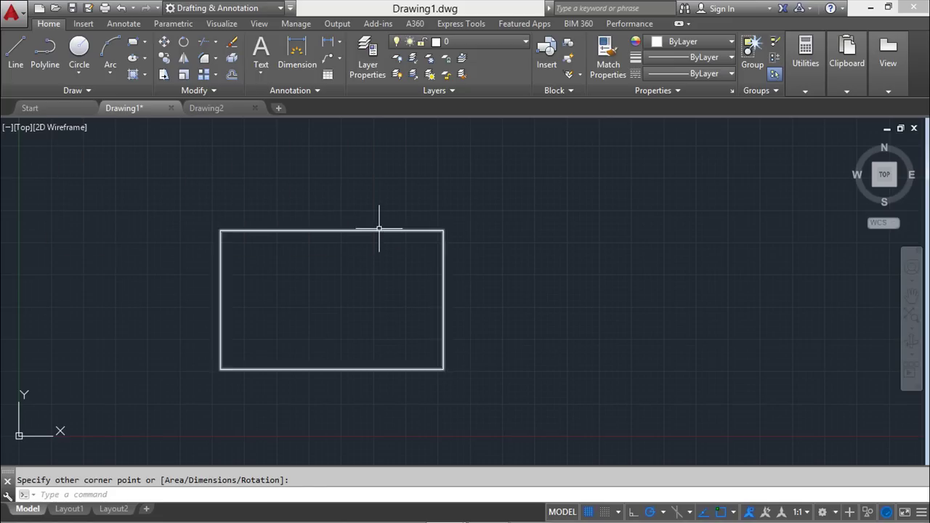
pyautogui.moveTo(380, 230)
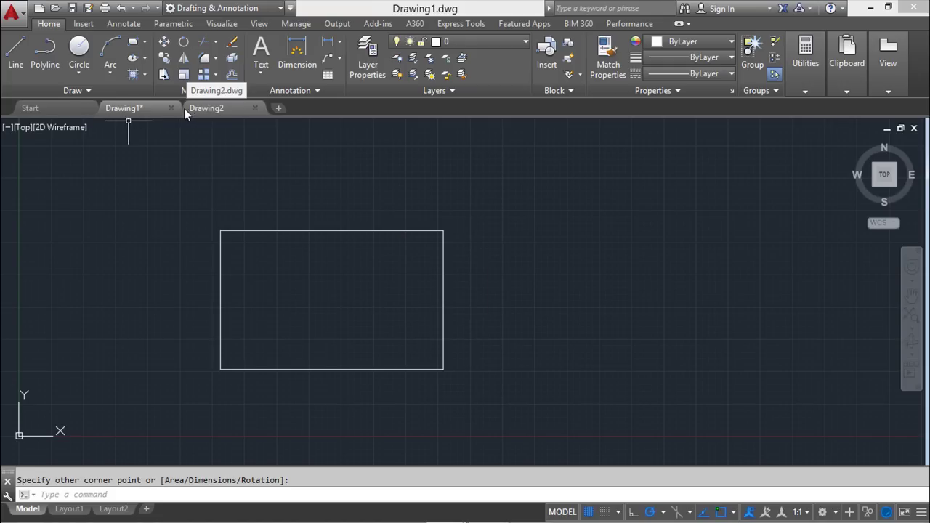
pyautogui.moveTo(134, 114)
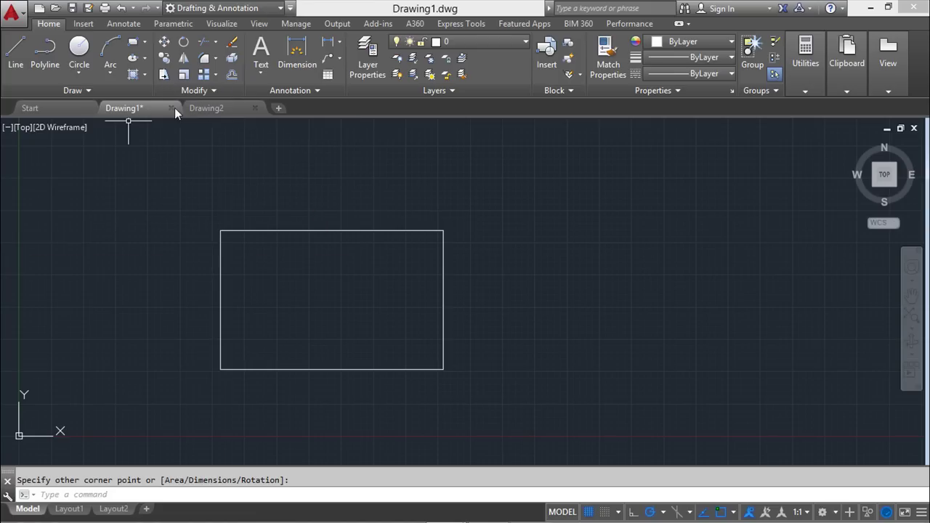
pyautogui.click(207, 108)
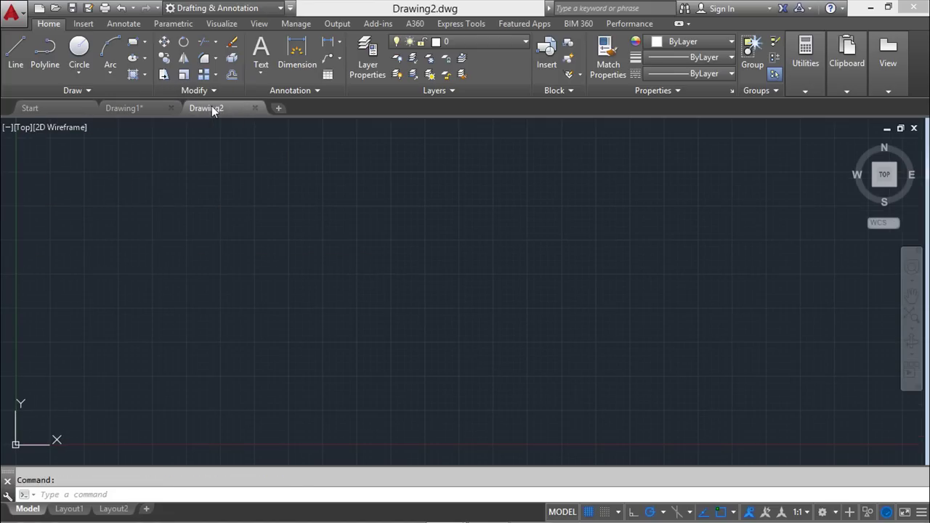
pyautogui.click(138, 109)
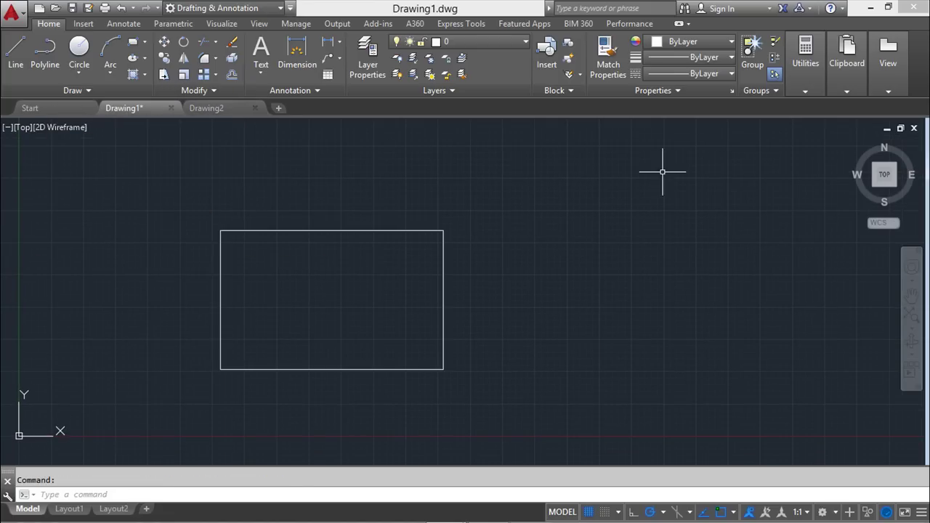
# Copy the rectangle in Drawing1 to the clipboard
pyautogui.click(294, 231)
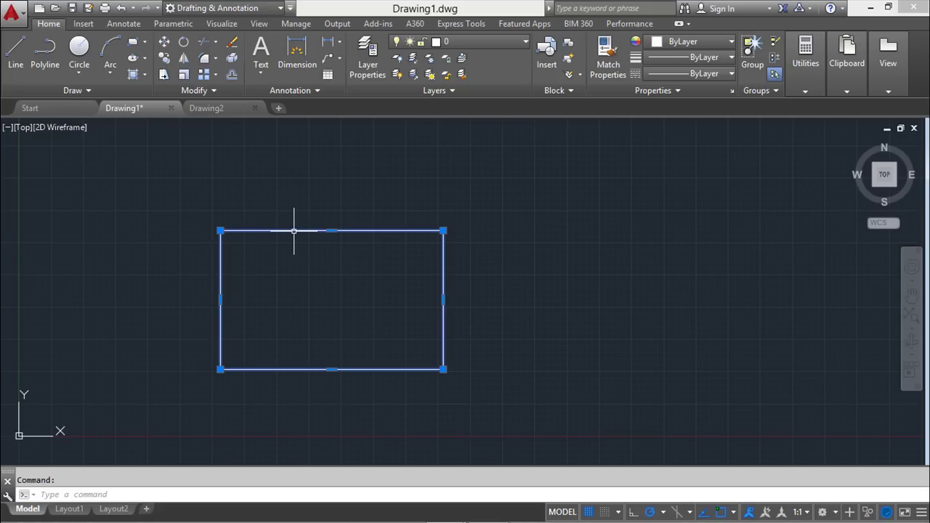
pyautogui.click(848, 94)
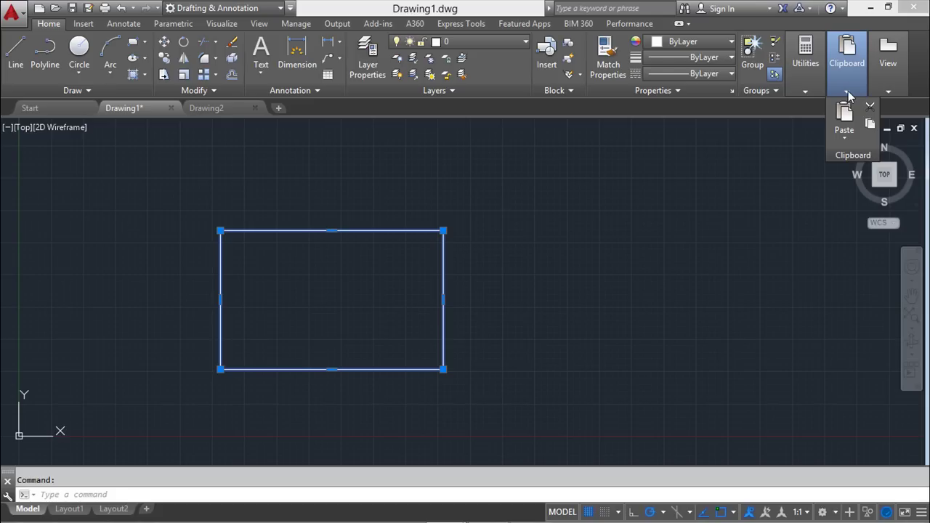
pyautogui.click(869, 126)
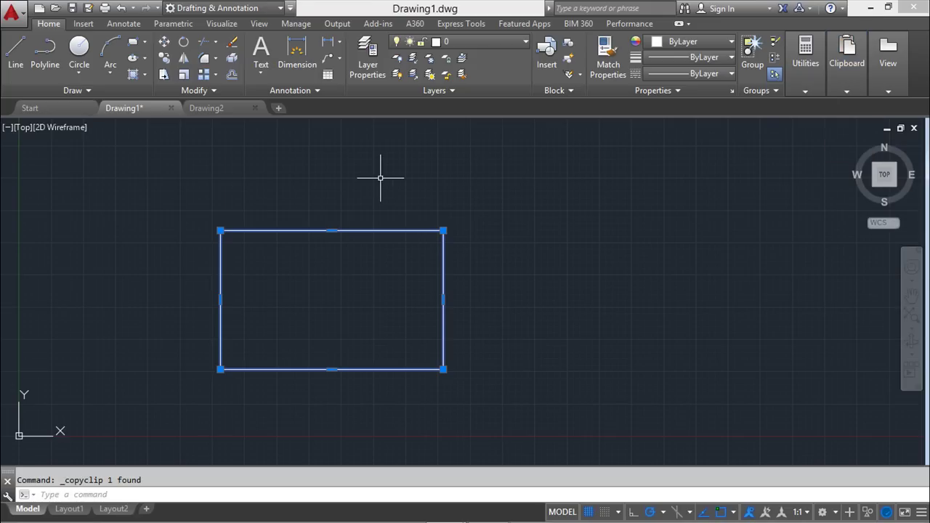
# Paste the copied rectangle into Drawing2, above and to the right of the origin
pyautogui.click(212, 112)
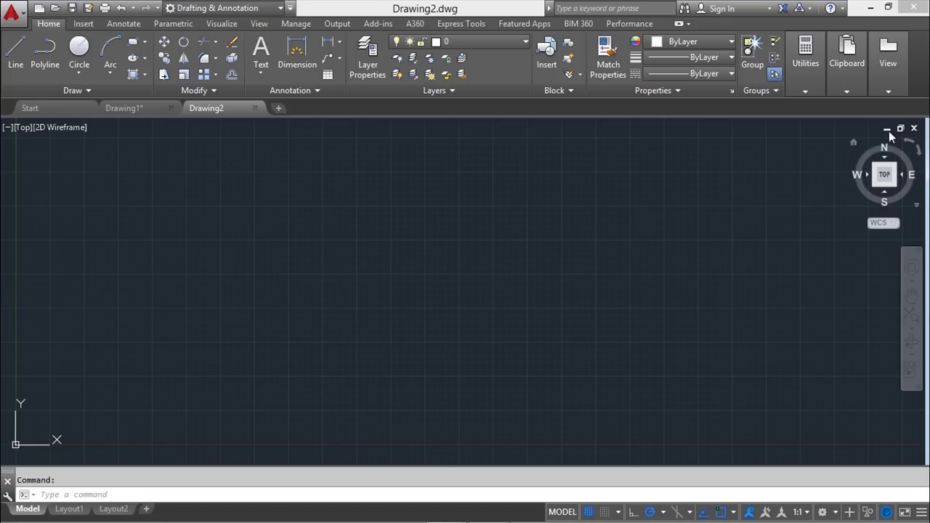
pyautogui.moveTo(843, 87)
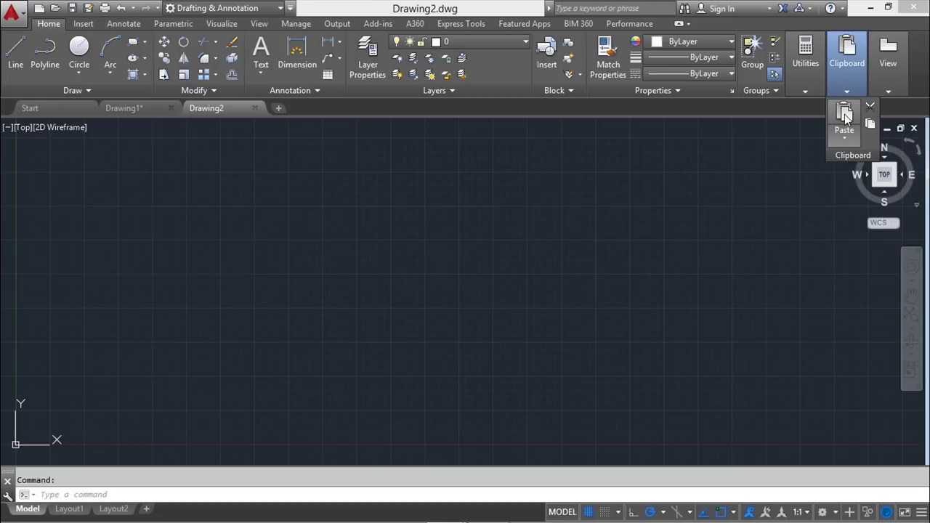
pyautogui.click(843, 115)
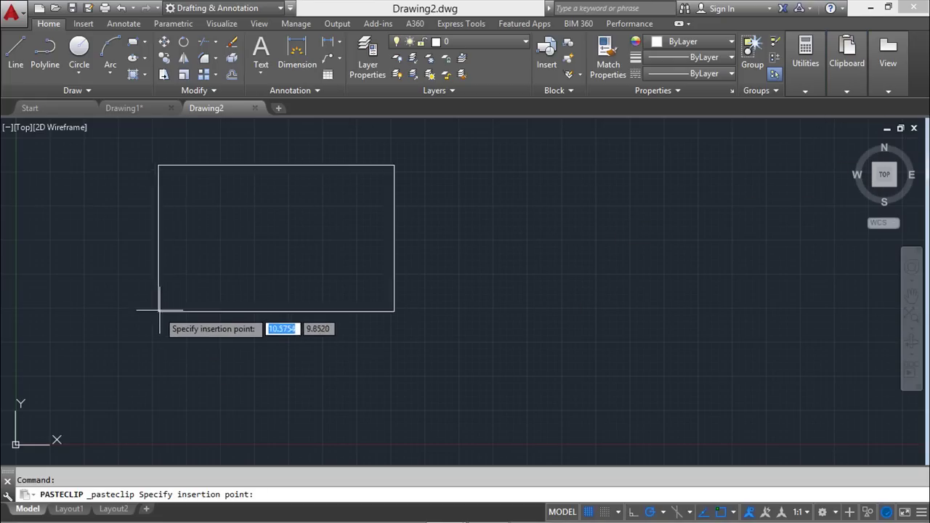
pyautogui.click(172, 347)
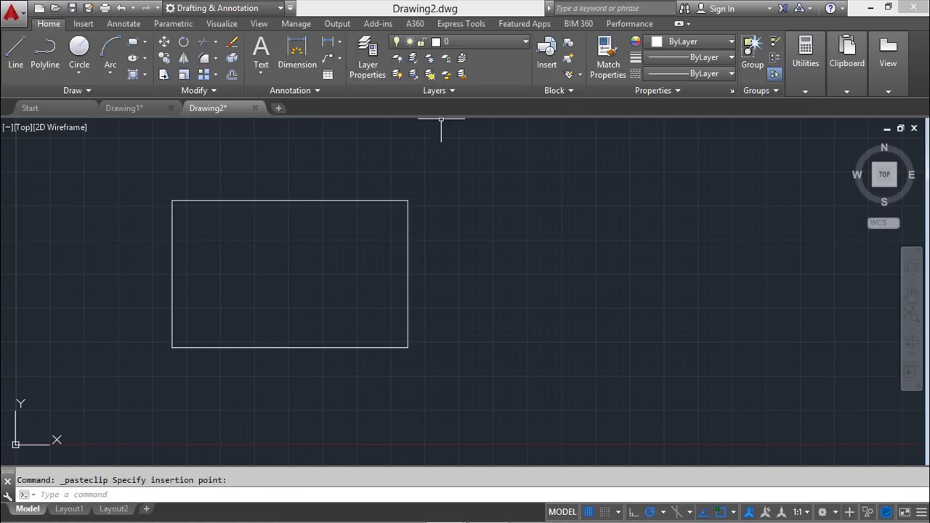
pyautogui.moveTo(131, 111)
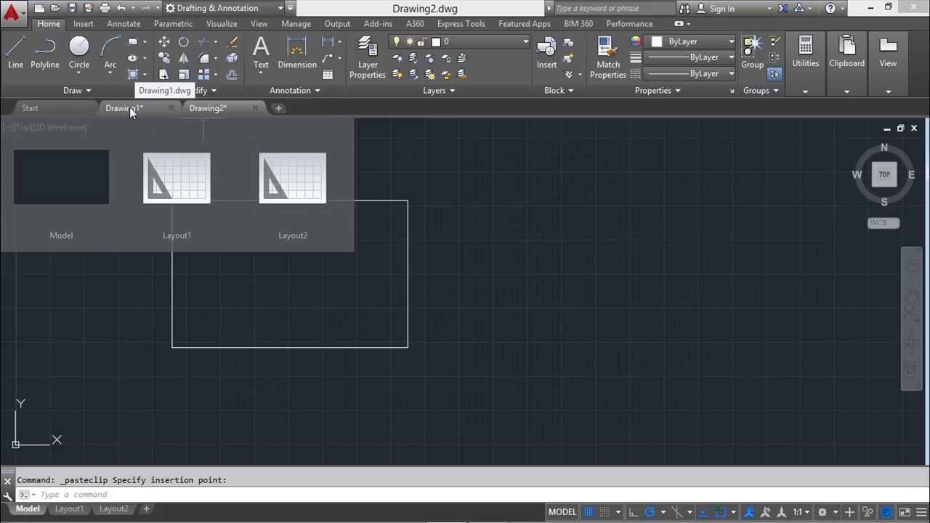